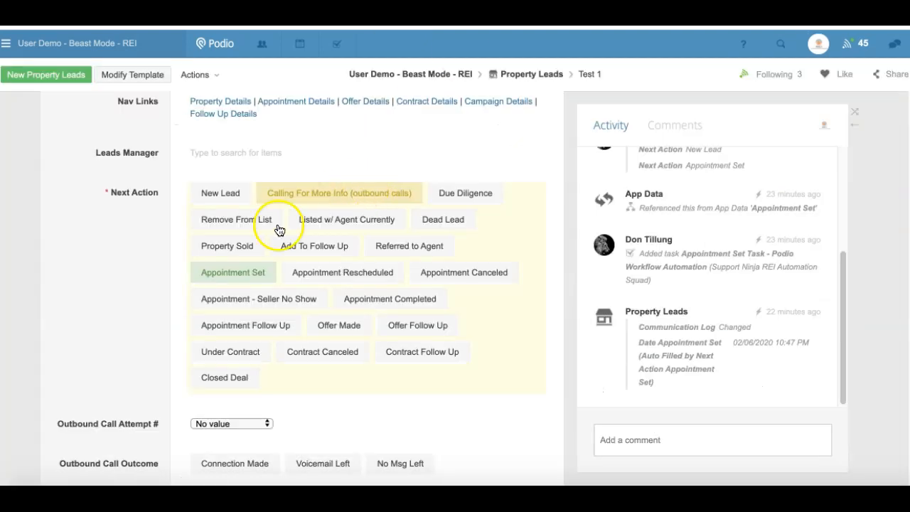
{"action": "left_click", "coordinate": [227, 246]}
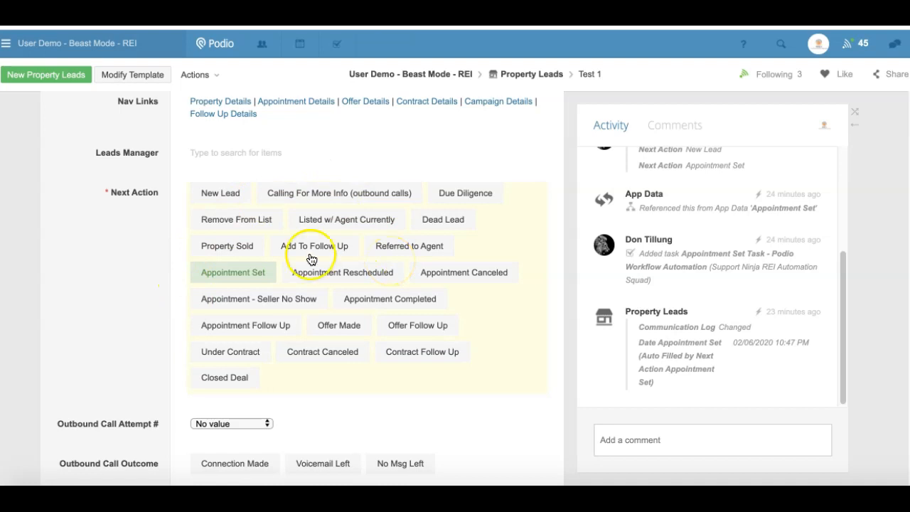
{"action": "left_click", "coordinate": [236, 276]}
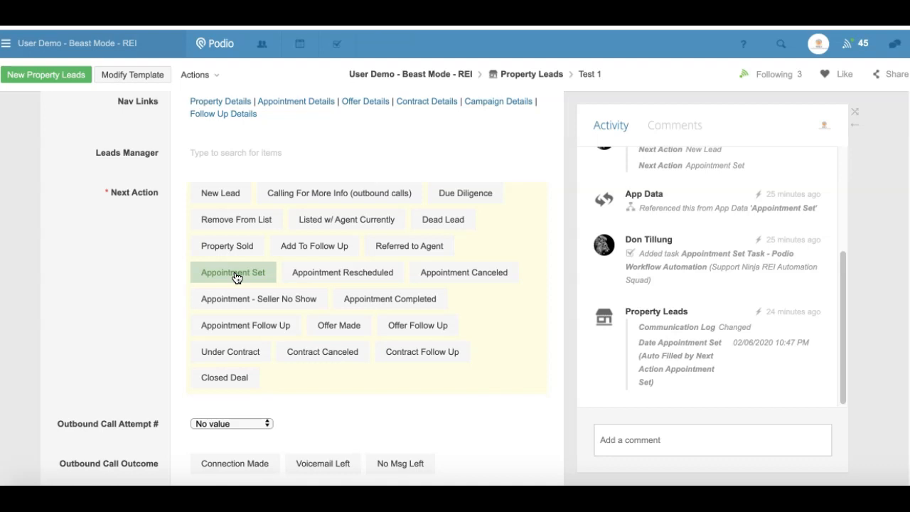
{"action": "left_click", "coordinate": [239, 282]}
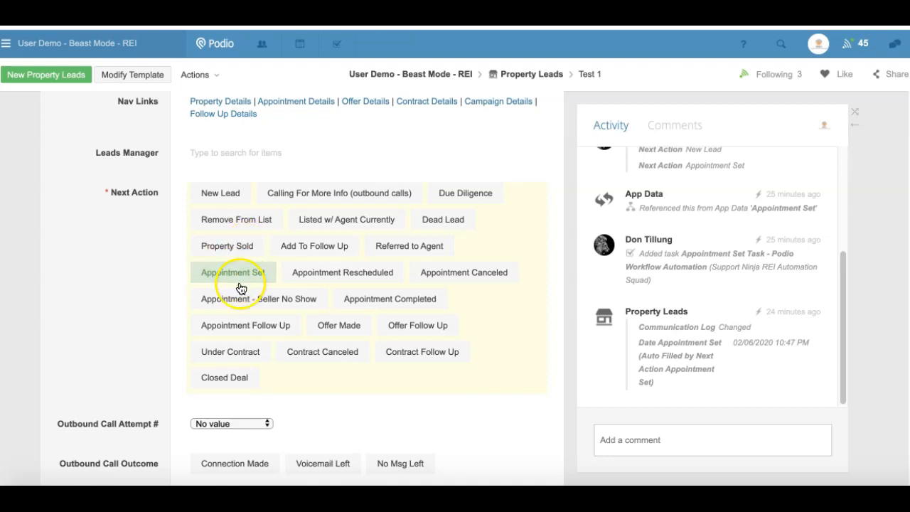
{"action": "left_click", "coordinate": [232, 275]}
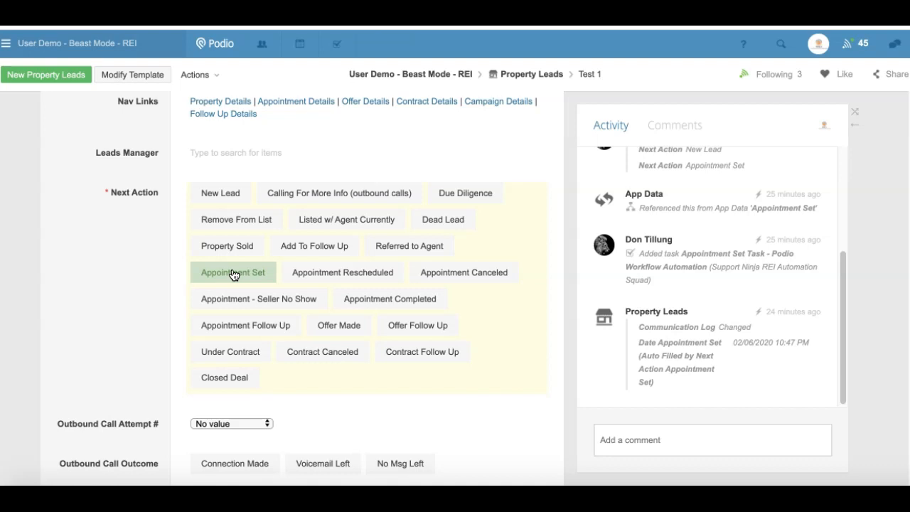
{"action": "left_click", "coordinate": [373, 156]}
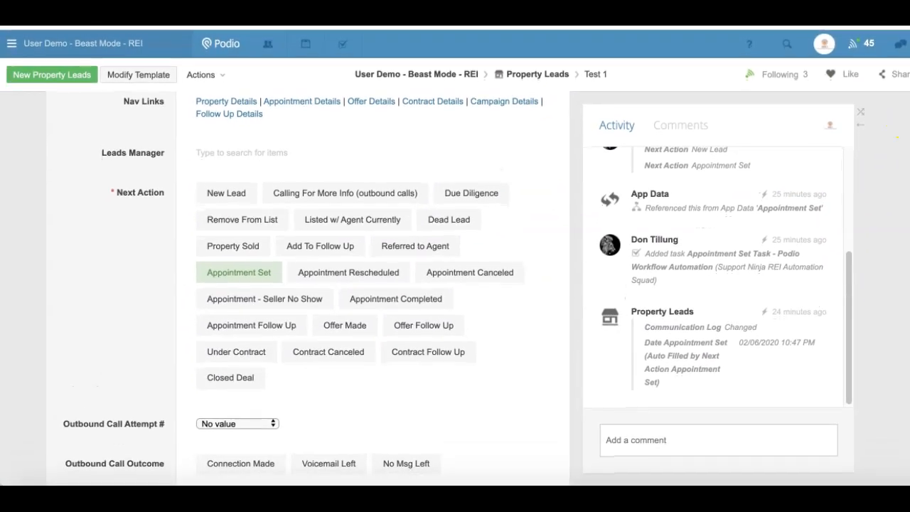
Examine the list of tasks attached to the Test 1 property lead and return to its Next Action field.
{"action": "scroll", "coordinate": [896, 278], "scroll_direction": "down", "scroll_amount": 15}
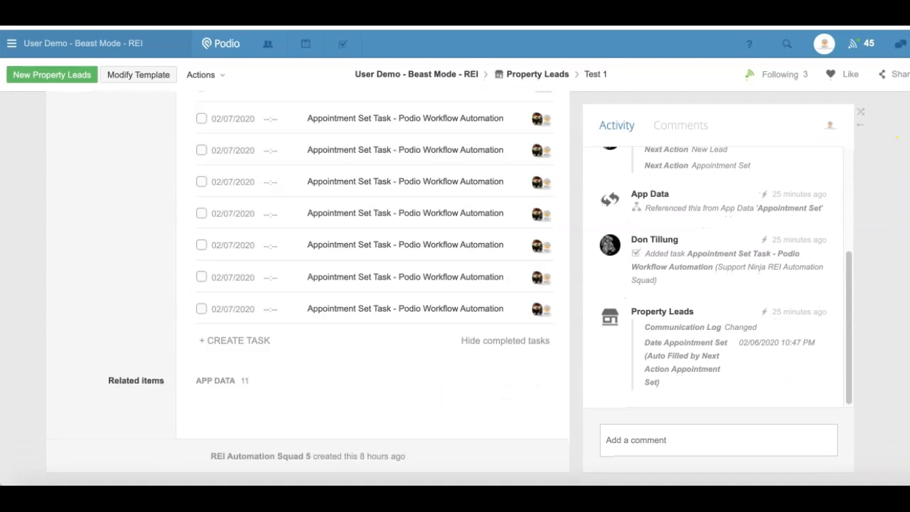
{"action": "left_click_drag", "start_coordinate": [882, 482], "coordinate": [873, 131]}
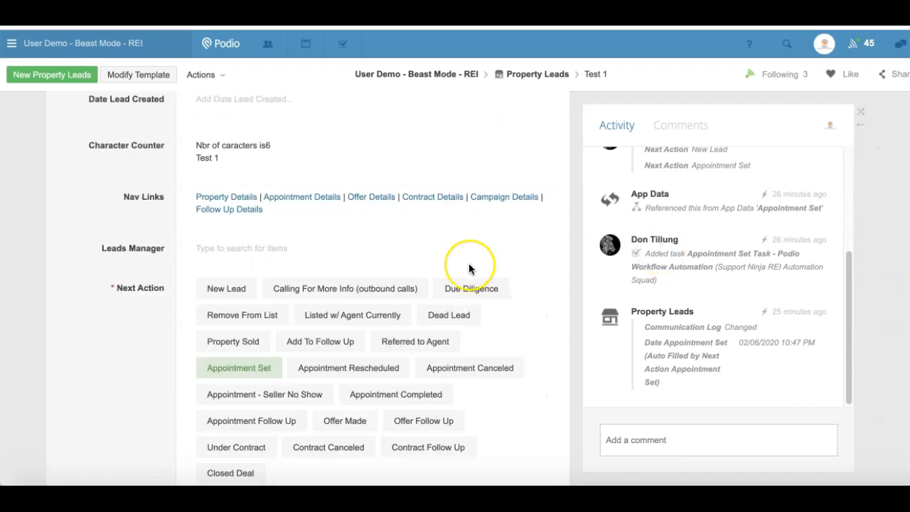
{"action": "scroll", "coordinate": [469, 264], "scroll_direction": "down", "scroll_amount": 3}
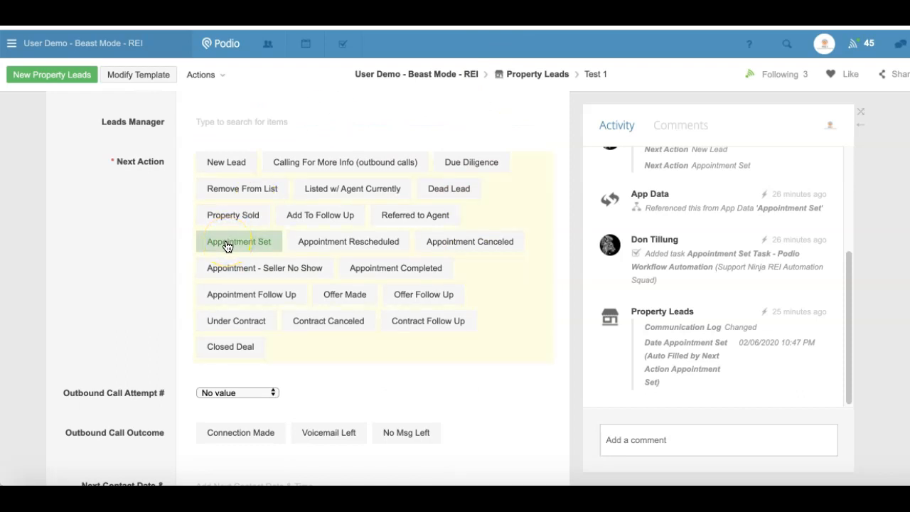
Open the most recent Appointment Set Task from the User Demo - Beast Mode - REI workspace's activity stream.
{"action": "left_click", "coordinate": [524, 76]}
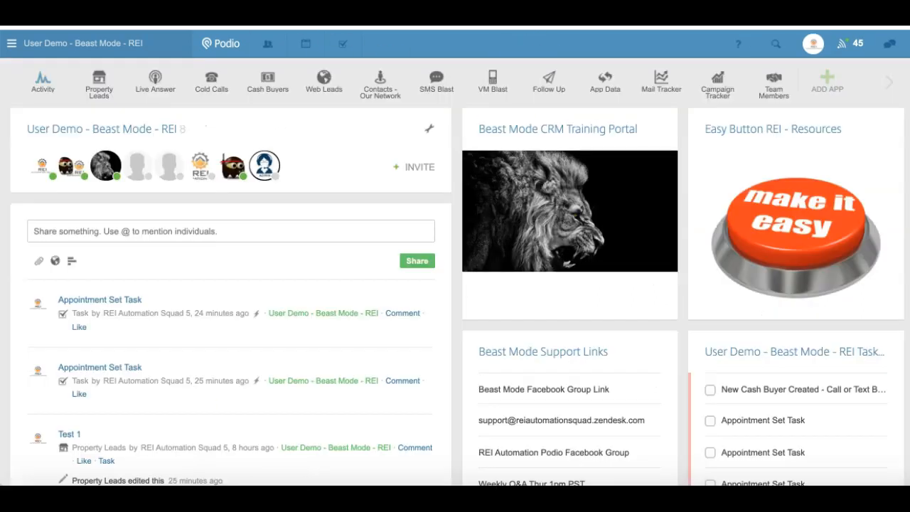
{"action": "left_click", "coordinate": [116, 304]}
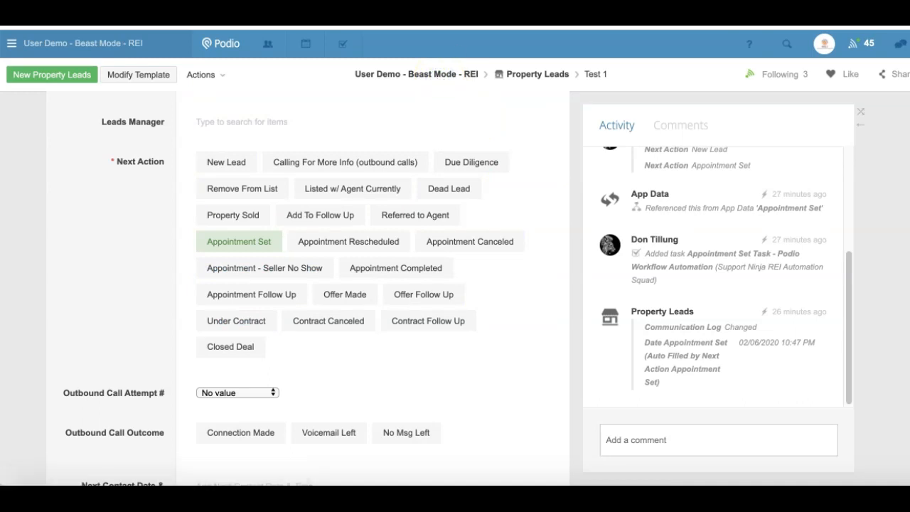
Open the full task list of the User Demo - Beast Mode - REI workspace and look through its tasks.
{"action": "left_click", "coordinate": [416, 74]}
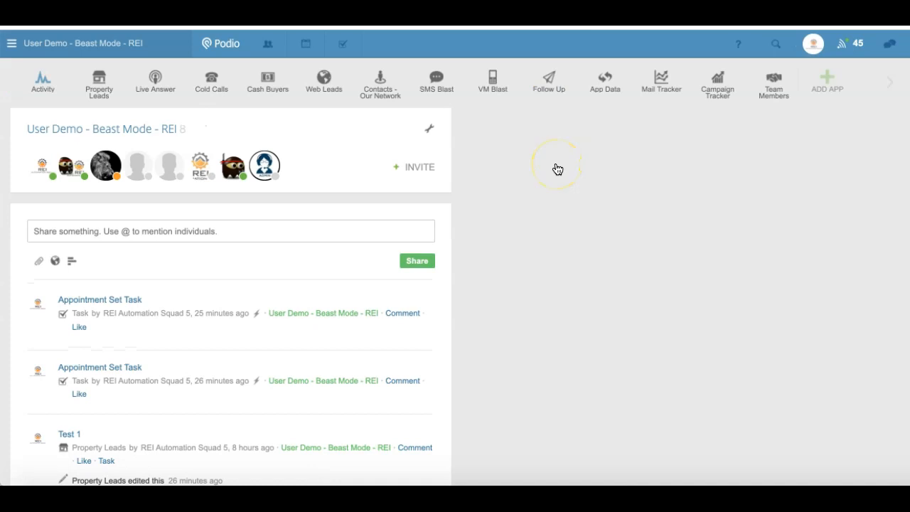
{"action": "scroll", "coordinate": [554, 169], "scroll_direction": "down", "scroll_amount": 3}
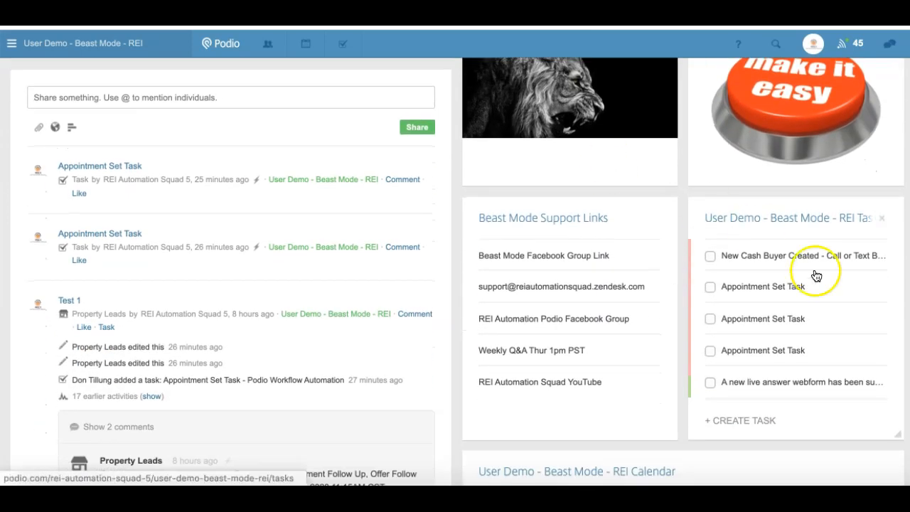
{"action": "left_click", "coordinate": [767, 222]}
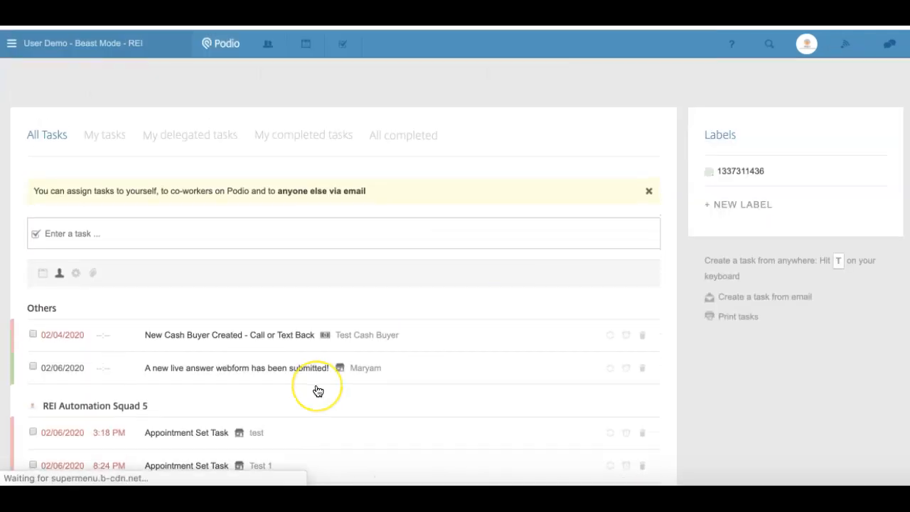
{"action": "scroll", "coordinate": [318, 390], "scroll_direction": "down", "scroll_amount": 3}
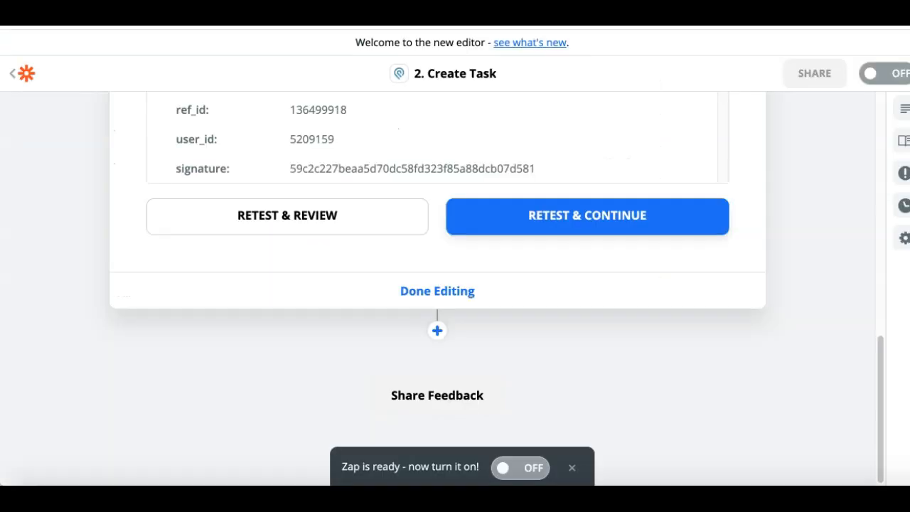
Switch to Zapier and review the app and trigger event of the "appointment set task" zap's Item Updated trigger.
{"action": "scroll", "coordinate": [564, 157], "scroll_direction": "up", "scroll_amount": 10}
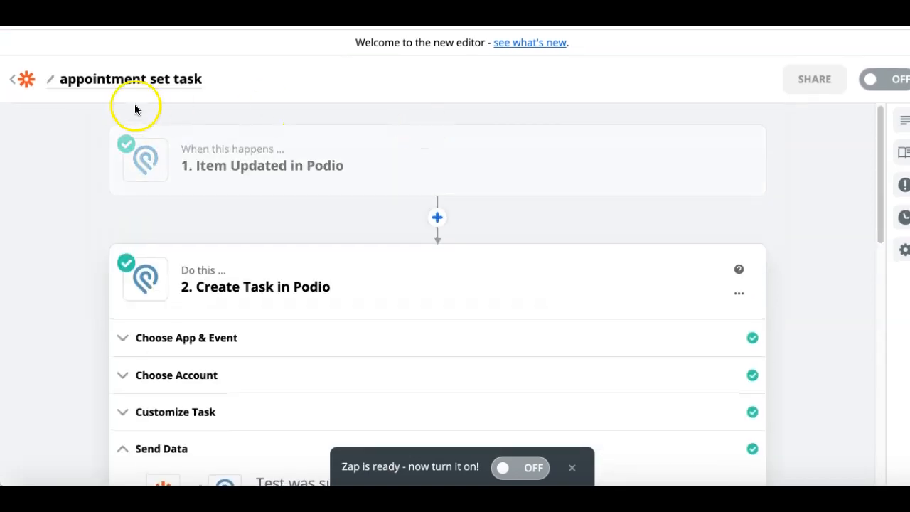
{"action": "left_click", "coordinate": [345, 160]}
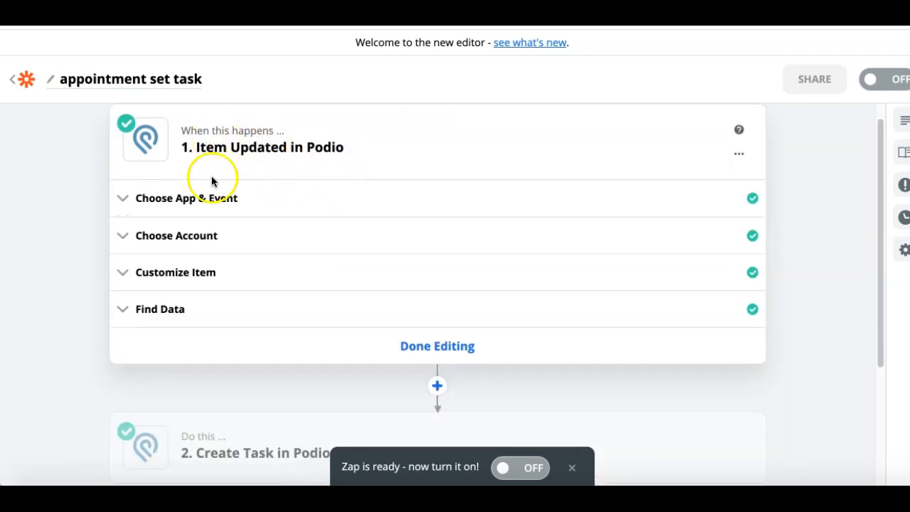
{"action": "left_click", "coordinate": [206, 199]}
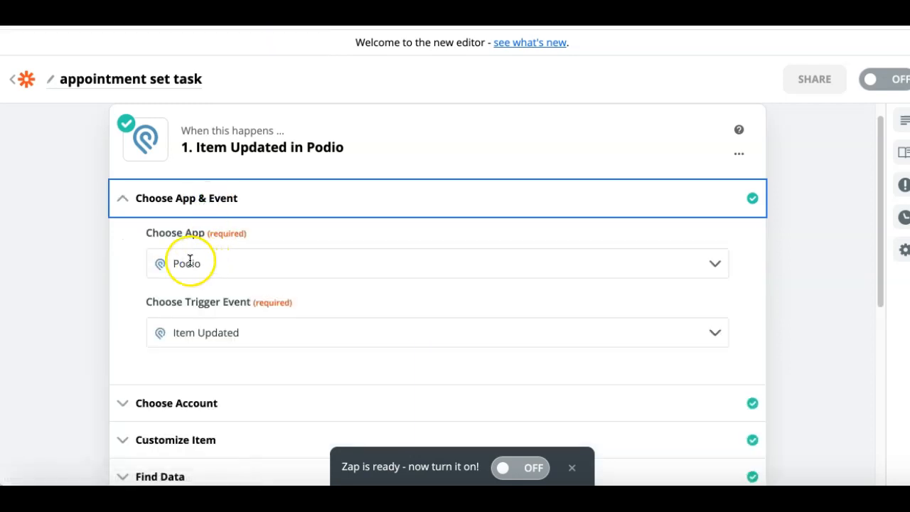
{"action": "scroll", "coordinate": [188, 260], "scroll_direction": "down", "scroll_amount": 2}
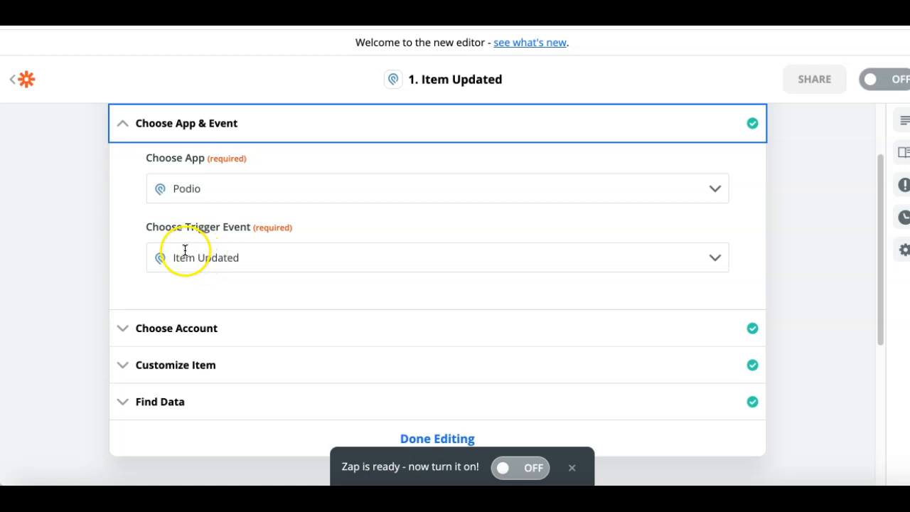
Check the Podio account used by the Item Updated trigger and open the trigger's item customization settings.
{"action": "left_click", "coordinate": [214, 331]}
{"action": "scroll", "coordinate": [214, 334], "scroll_direction": "down", "scroll_amount": 1}
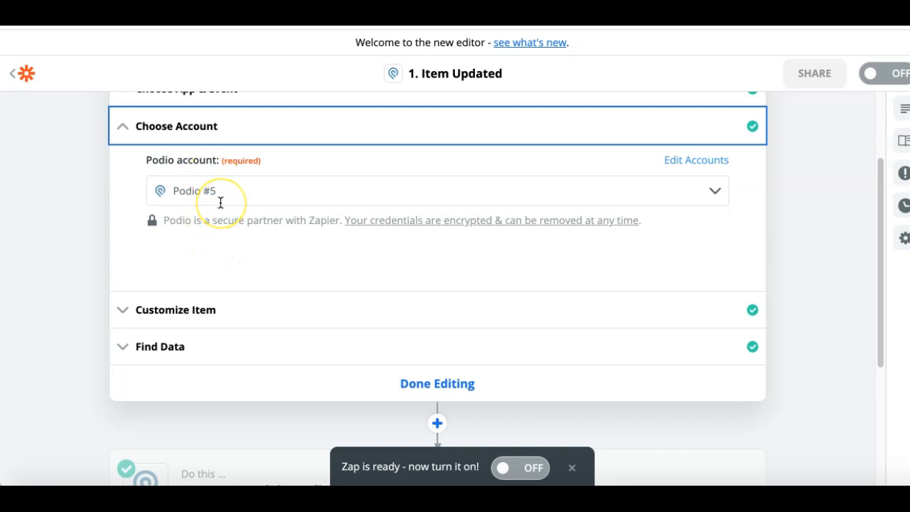
{"action": "left_click", "coordinate": [194, 309]}
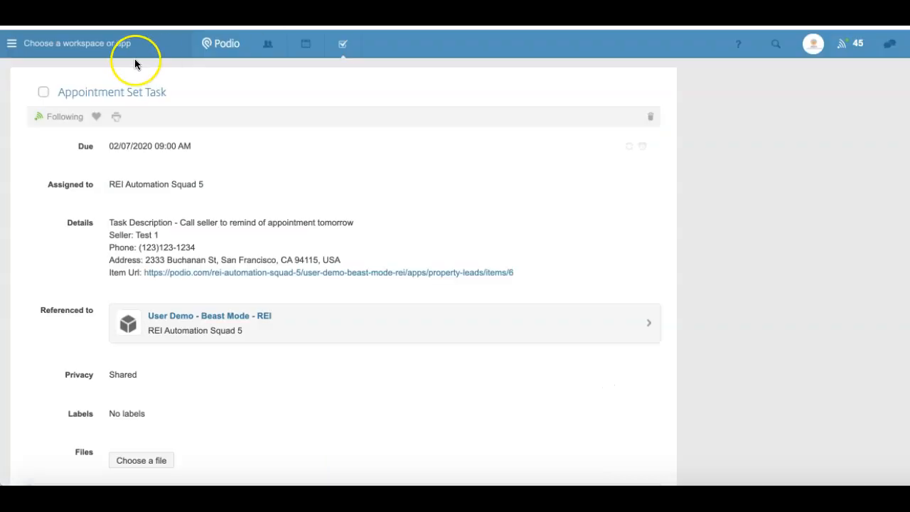
Switch to Podio and look at the workspaces listed under the REI Automation Squad 5 organization.
{"action": "left_click", "coordinate": [134, 48]}
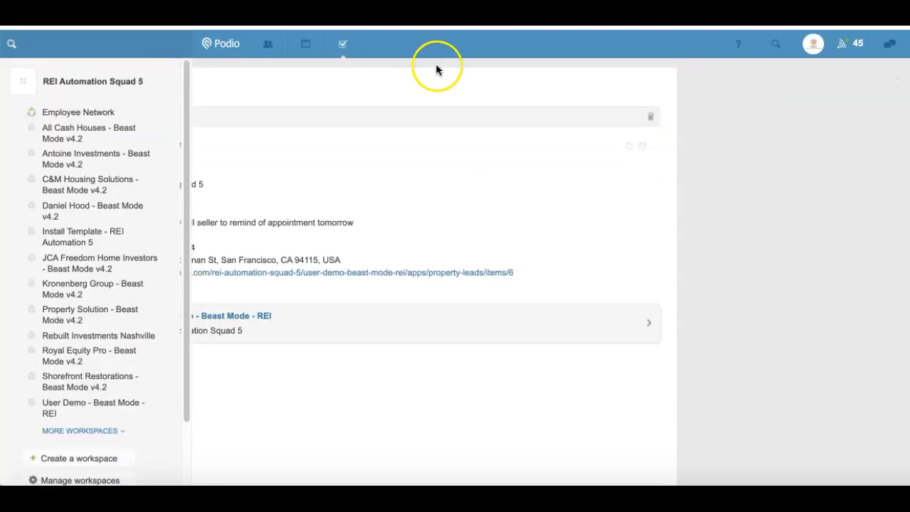
{"action": "left_click", "coordinate": [436, 146]}
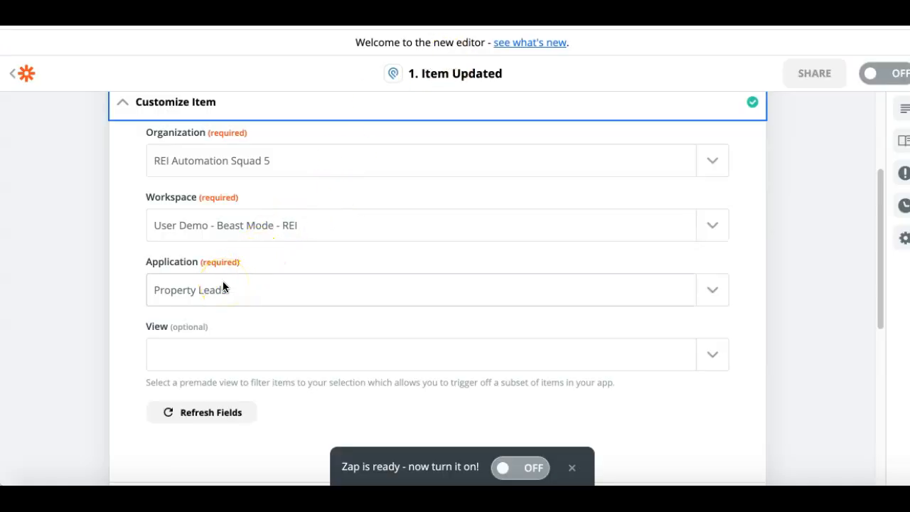
Switch back to Zapier and review the trigger's organization, workspace and application settings and its sample items.
{"action": "scroll", "coordinate": [223, 280], "scroll_direction": "down", "scroll_amount": 3}
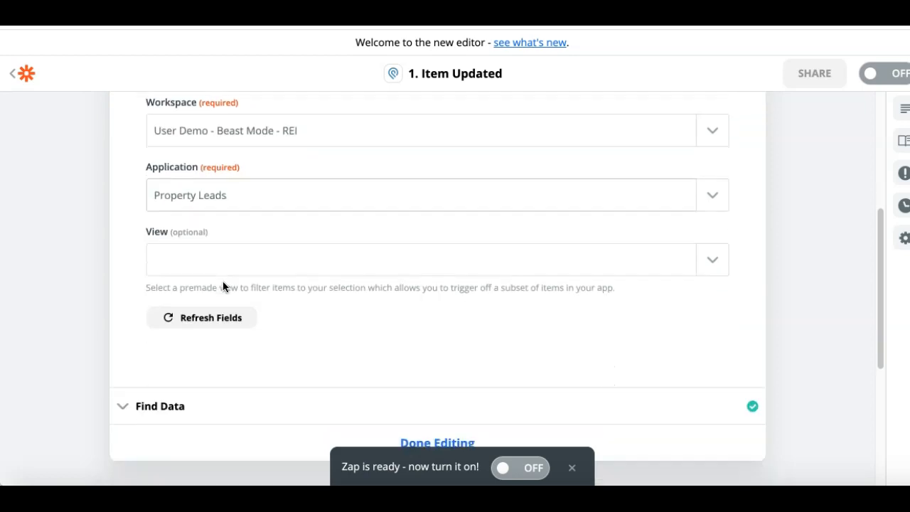
{"action": "left_click", "coordinate": [223, 295]}
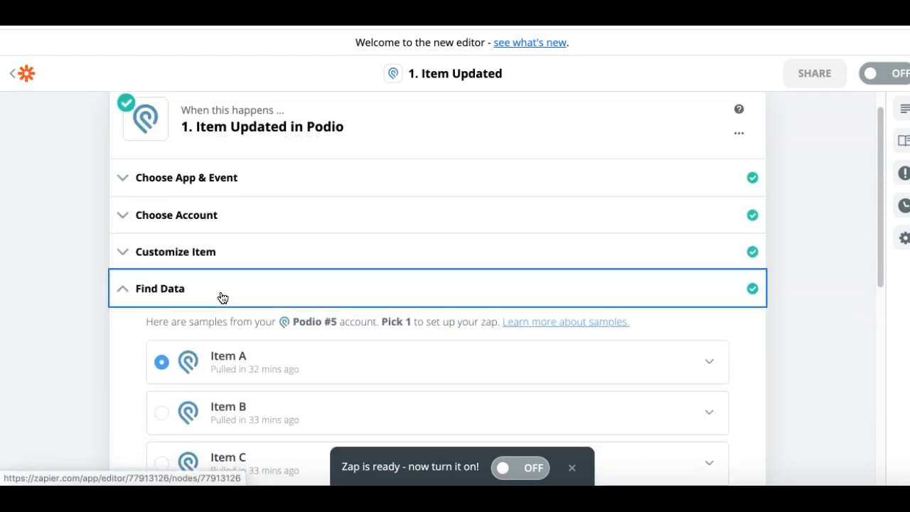
{"action": "left_click", "coordinate": [246, 306]}
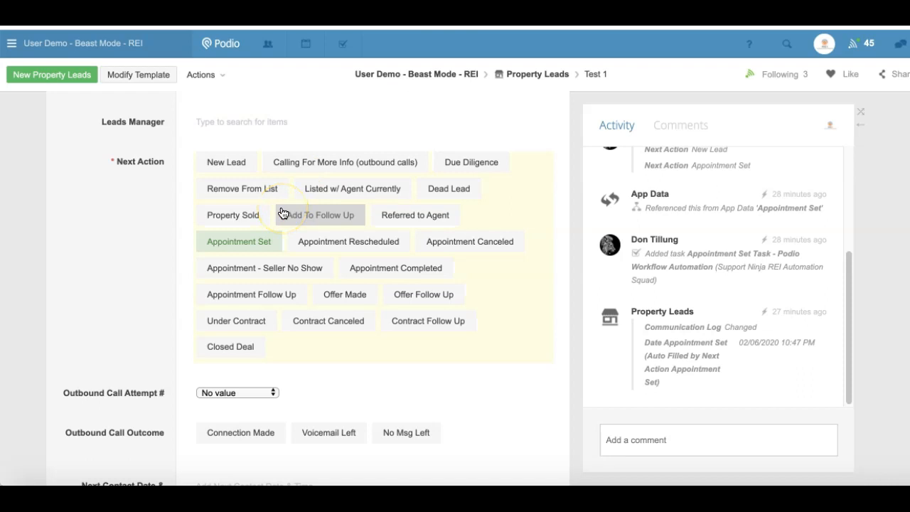
Switch to the Test 1 lead in Podio and examine its property address, appointment dates and assigned team members.
{"action": "scroll", "coordinate": [282, 214], "scroll_direction": "down", "scroll_amount": 15}
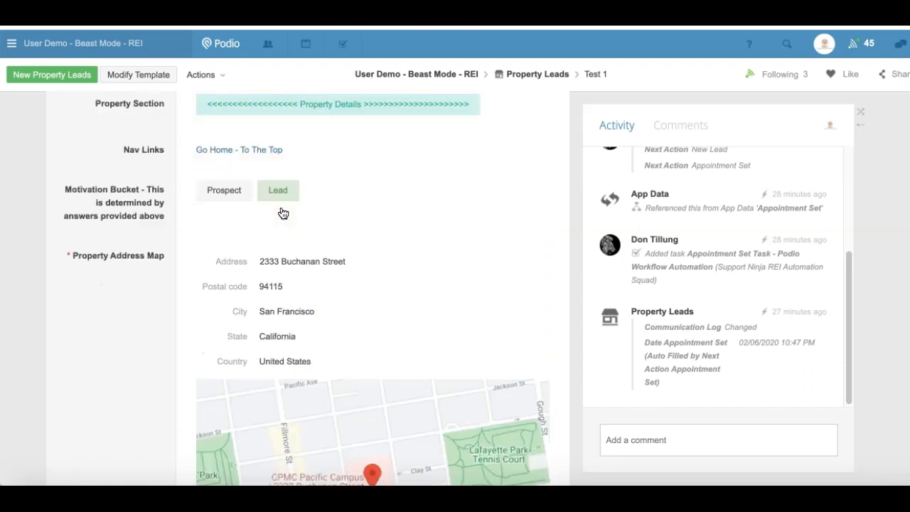
{"action": "scroll", "coordinate": [282, 213], "scroll_direction": "down", "scroll_amount": 15}
{"action": "scroll", "coordinate": [281, 211], "scroll_direction": "down", "scroll_amount": 12}
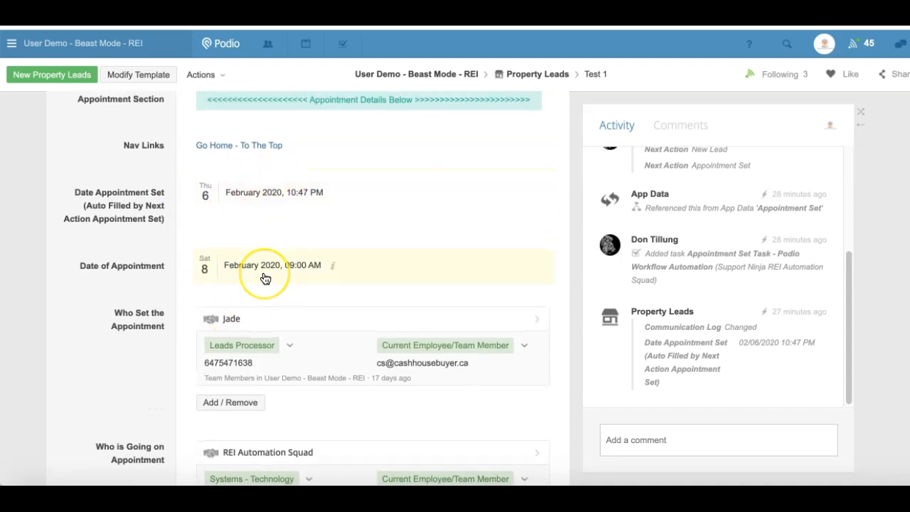
{"action": "scroll", "coordinate": [265, 276], "scroll_direction": "down", "scroll_amount": 1}
{"action": "scroll", "coordinate": [265, 278], "scroll_direction": "down", "scroll_amount": 2}
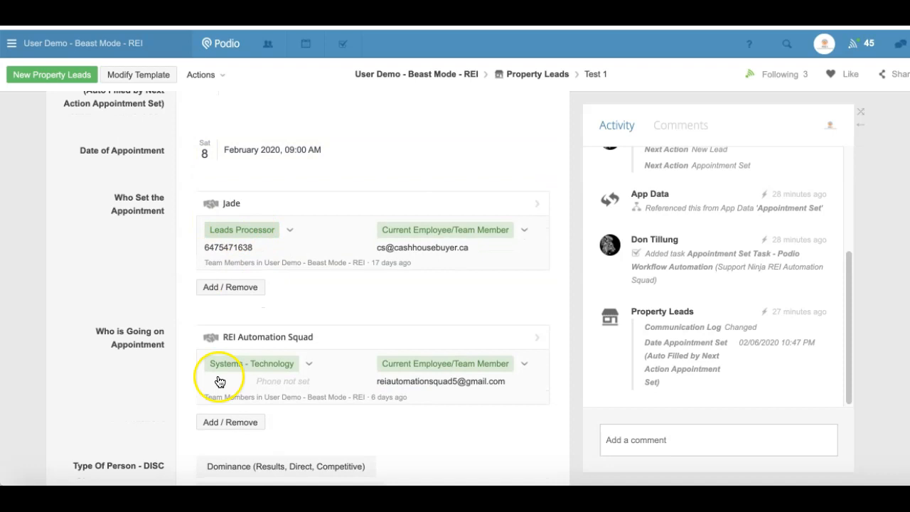
{"action": "scroll", "coordinate": [237, 284], "scroll_direction": "down", "scroll_amount": 8}
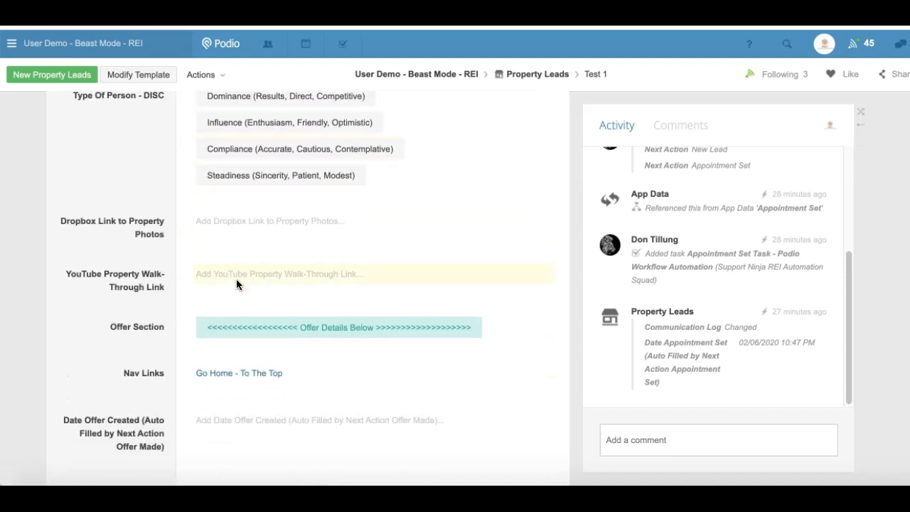
{"action": "scroll", "coordinate": [236, 284], "scroll_direction": "up", "scroll_amount": 2}
{"action": "left_click", "coordinate": [236, 285]}
{"action": "scroll", "coordinate": [236, 284], "scroll_direction": "up", "scroll_amount": 4}
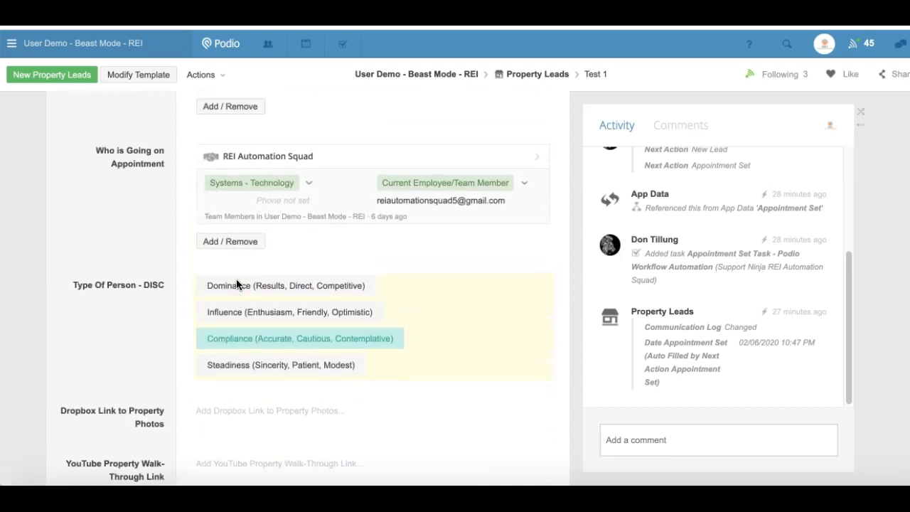
{"action": "scroll", "coordinate": [236, 284], "scroll_direction": "up", "scroll_amount": 5}
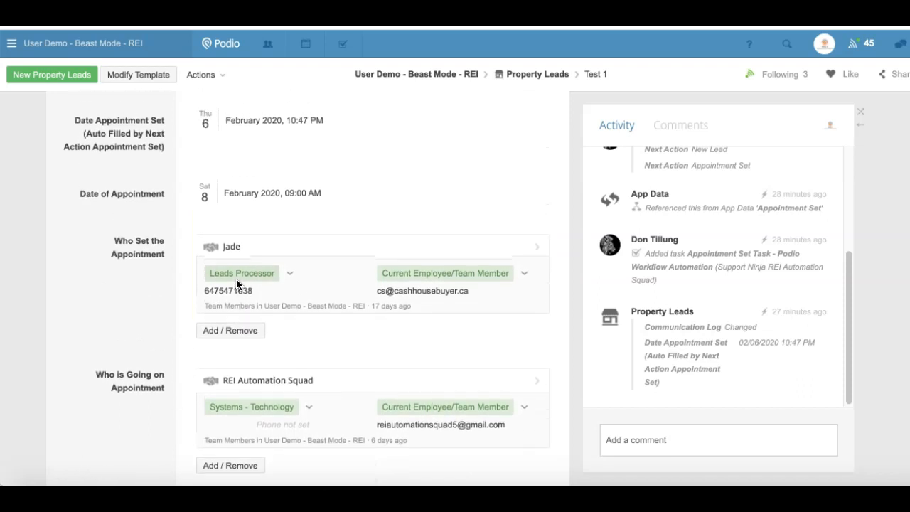
{"action": "scroll", "coordinate": [236, 285], "scroll_direction": "up", "scroll_amount": 1}
{"action": "scroll", "coordinate": [238, 286], "scroll_direction": "up", "scroll_amount": 14}
{"action": "left_click", "coordinate": [253, 411]}
{"action": "scroll", "coordinate": [254, 411], "scroll_direction": "up", "scroll_amount": 20}
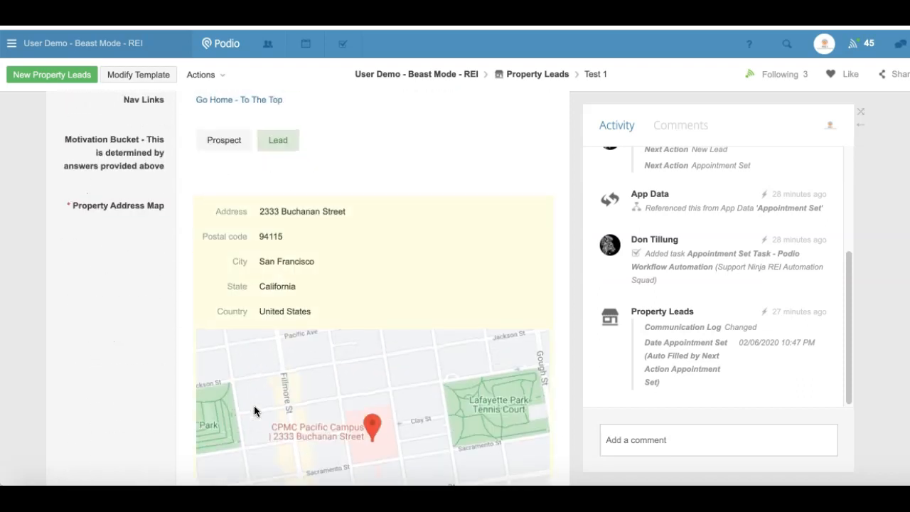
{"action": "scroll", "coordinate": [253, 410], "scroll_direction": "up", "scroll_amount": 16}
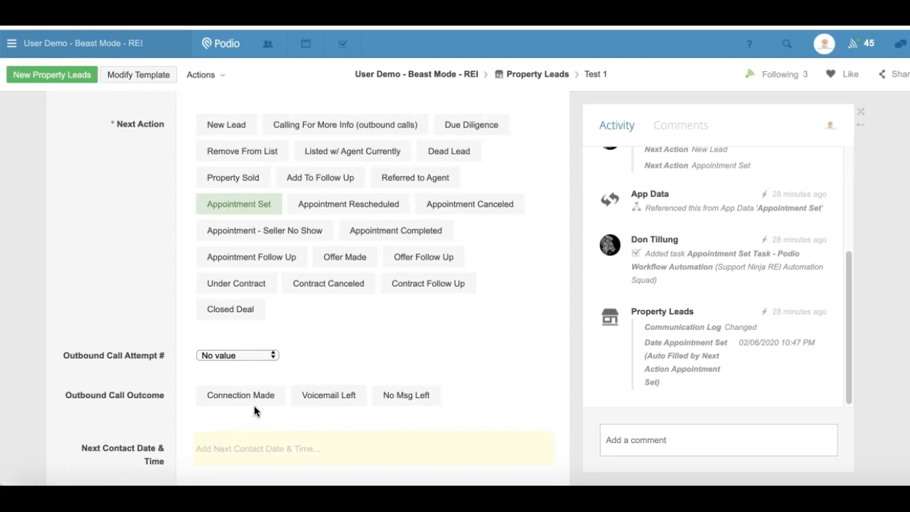
{"action": "left_click", "coordinate": [258, 339]}
{"action": "left_click", "coordinate": [341, 336]}
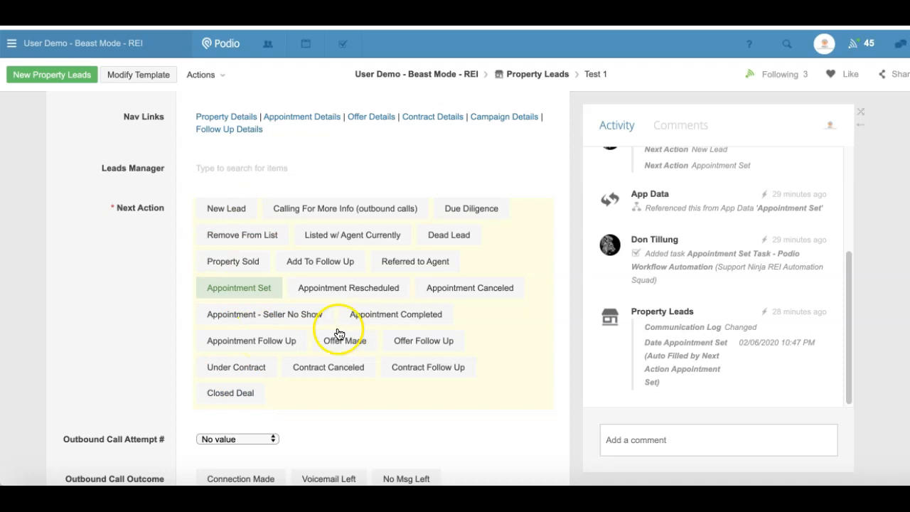
{"action": "left_click", "coordinate": [271, 349]}
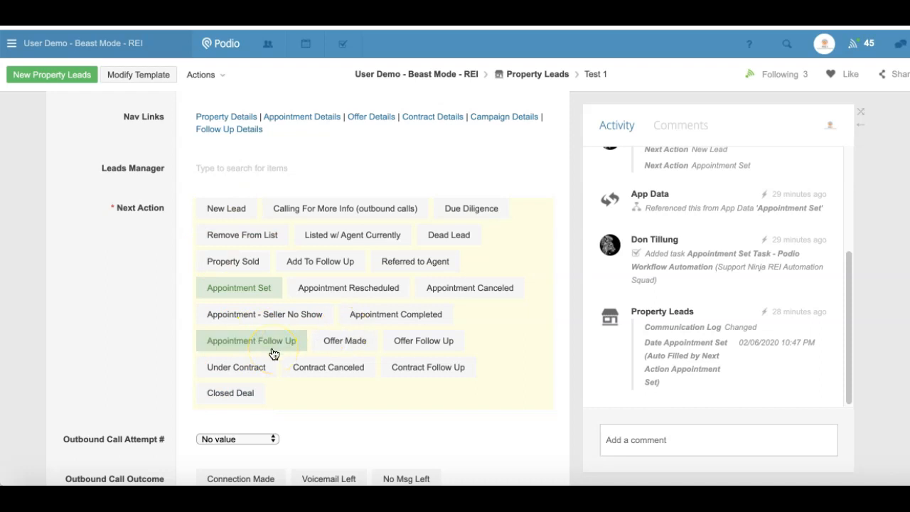
Toggle Appointment Follow Up in the lead's next action, and switch to Zapier to open the zap's Create Task in Podio action.
{"action": "left_click", "coordinate": [257, 348]}
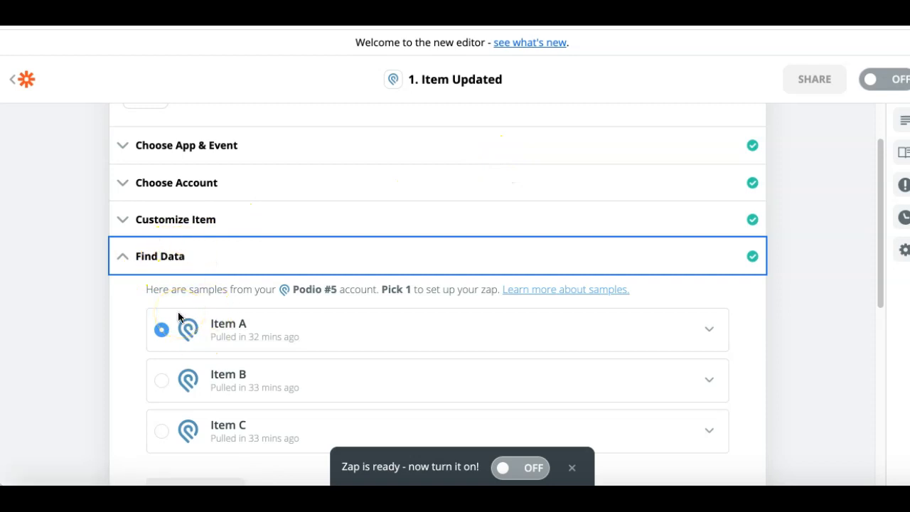
{"action": "scroll", "coordinate": [129, 304], "scroll_direction": "down", "scroll_amount": 5}
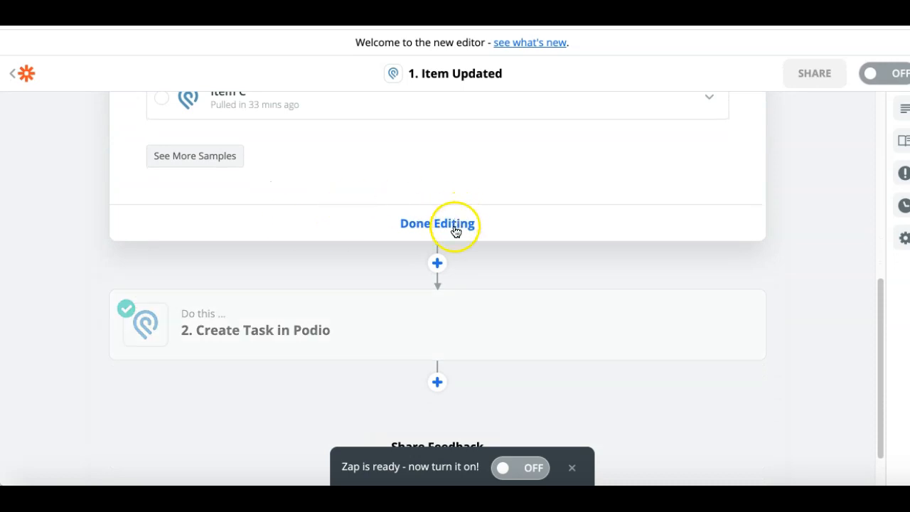
{"action": "left_click", "coordinate": [319, 313]}
{"action": "left_click", "coordinate": [285, 313]}
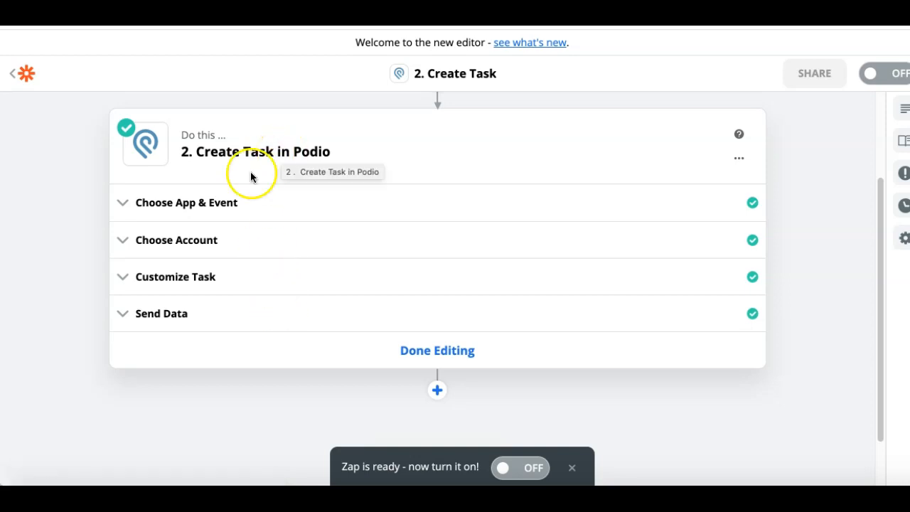
Check the app, action event and connected Podio account of the Create Task action.
{"action": "left_click", "coordinate": [211, 200]}
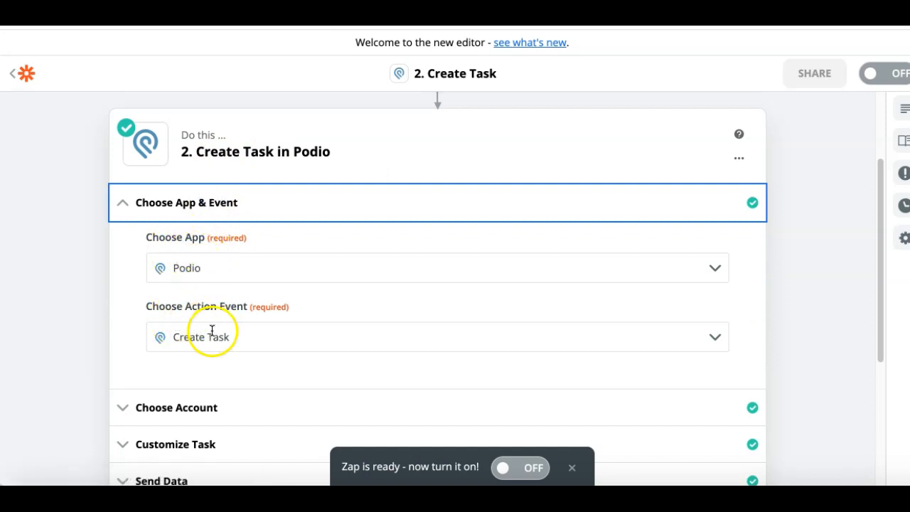
{"action": "scroll", "coordinate": [209, 328], "scroll_direction": "down", "scroll_amount": 3}
{"action": "left_click", "coordinate": [220, 274]}
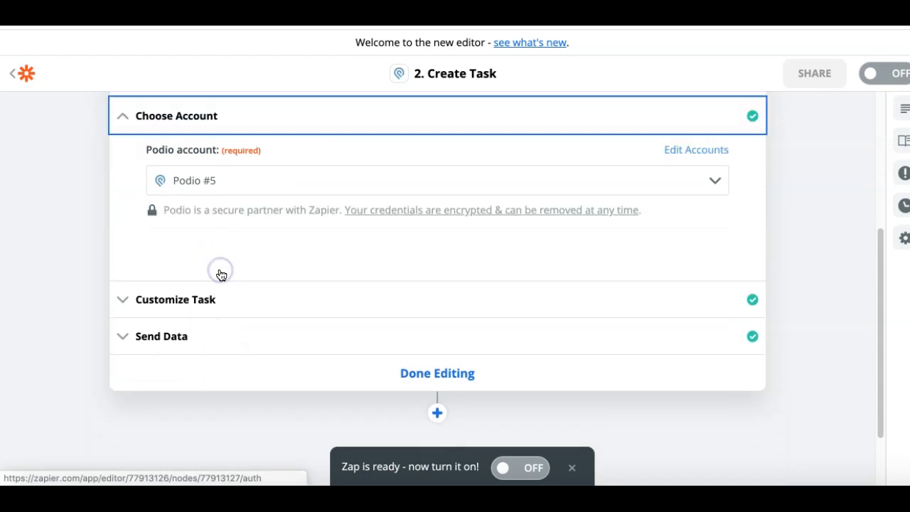
{"action": "scroll", "coordinate": [221, 274], "scroll_direction": "down", "scroll_amount": 1}
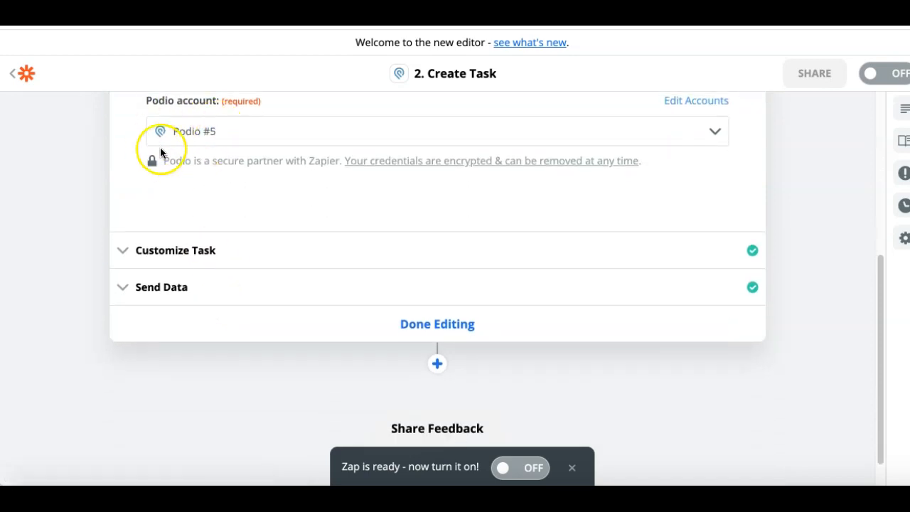
Review the Create Task text, description, due date and responsible user settings, consulting Zapier's article on adjusting date and time values.
{"action": "left_click", "coordinate": [211, 247]}
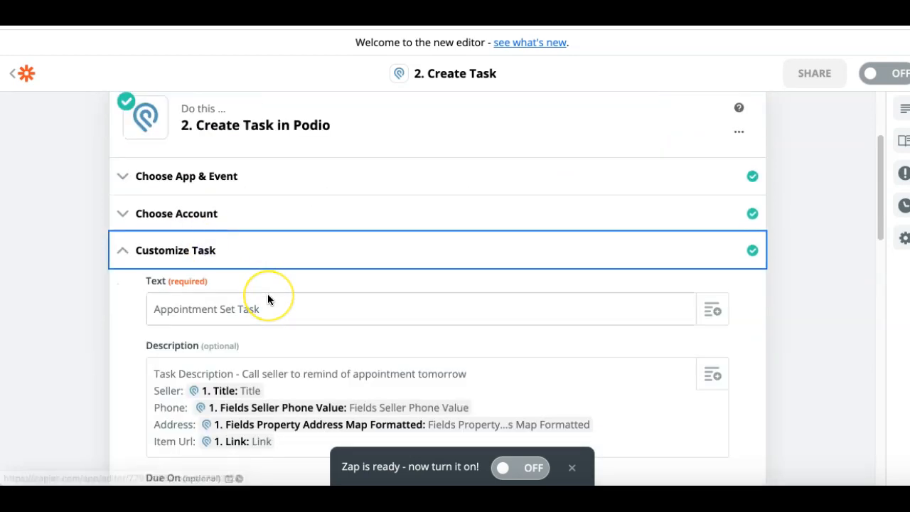
{"action": "scroll", "coordinate": [267, 294], "scroll_direction": "down", "scroll_amount": 3}
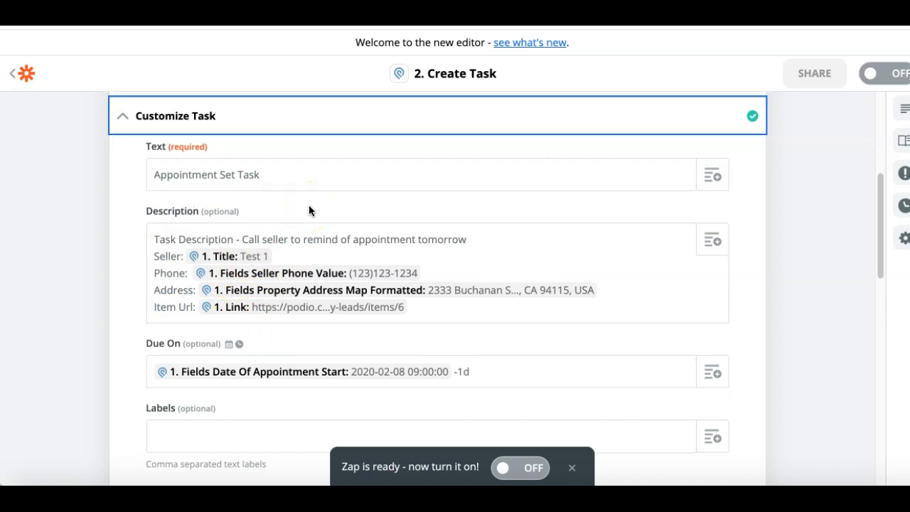
{"action": "scroll", "coordinate": [309, 209], "scroll_direction": "down", "scroll_amount": 2}
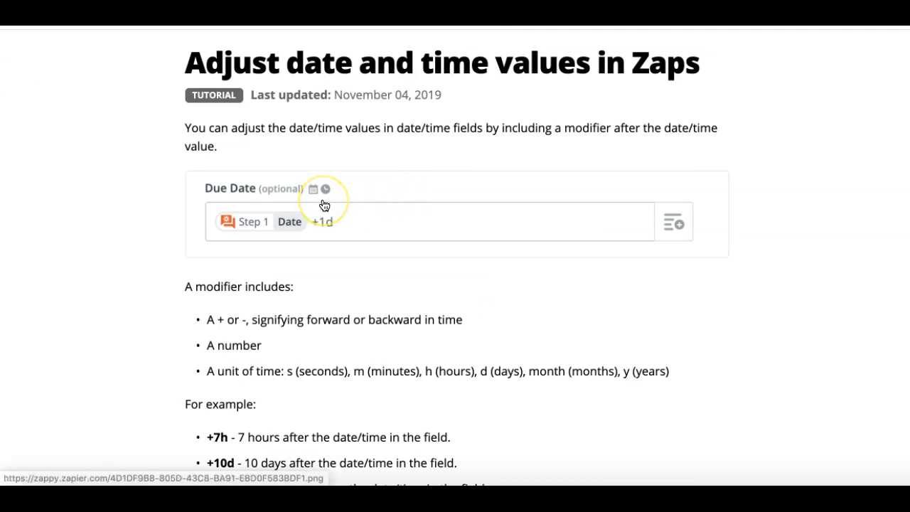
{"action": "scroll", "coordinate": [324, 205], "scroll_direction": "down", "scroll_amount": 3}
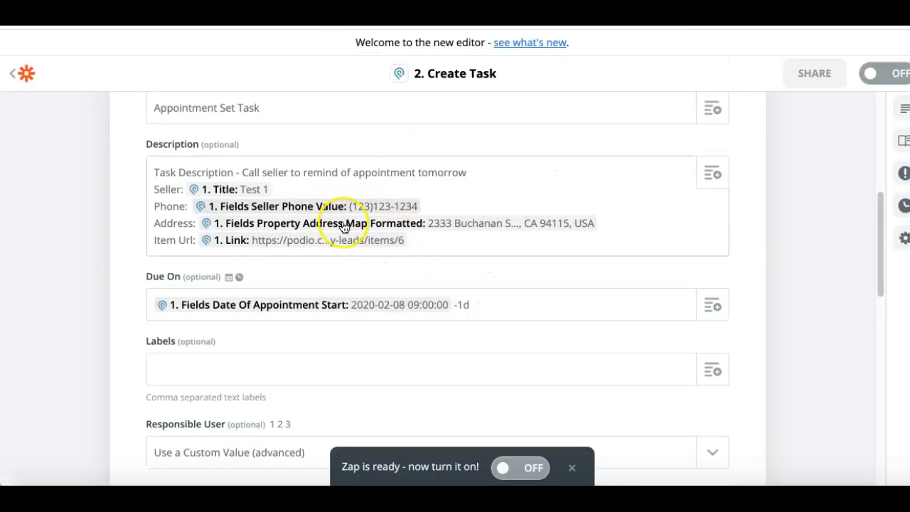
{"action": "scroll", "coordinate": [341, 225], "scroll_direction": "down", "scroll_amount": 1}
{"action": "scroll", "coordinate": [343, 226], "scroll_direction": "down", "scroll_amount": 3}
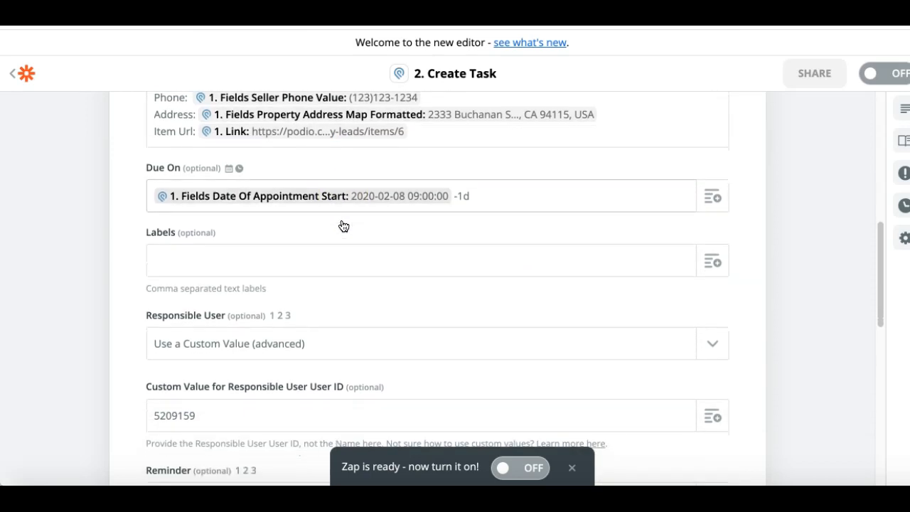
{"action": "scroll", "coordinate": [343, 226], "scroll_direction": "down", "scroll_amount": 1}
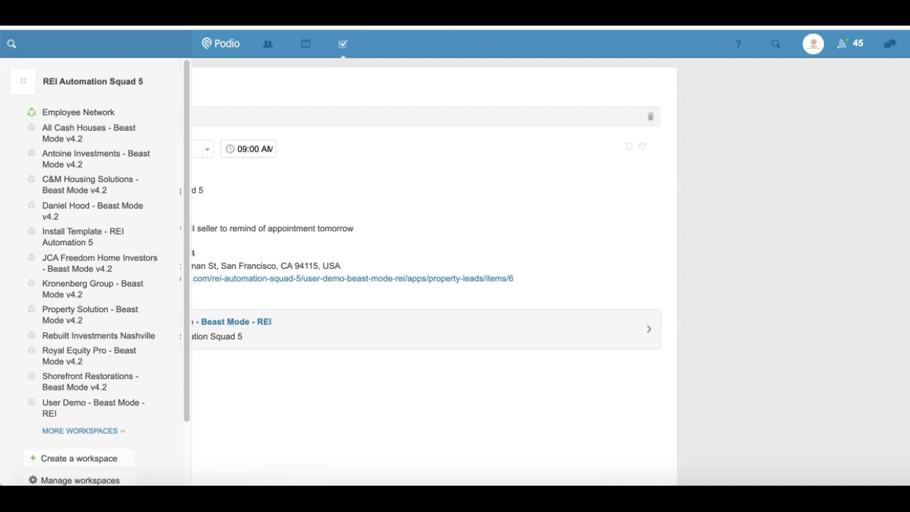
Switch to Podio, go to the User Demo - Beast Mode - REI workspace and view the REI Automation Squad 5 member's profile.
{"action": "left_click", "coordinate": [483, 75]}
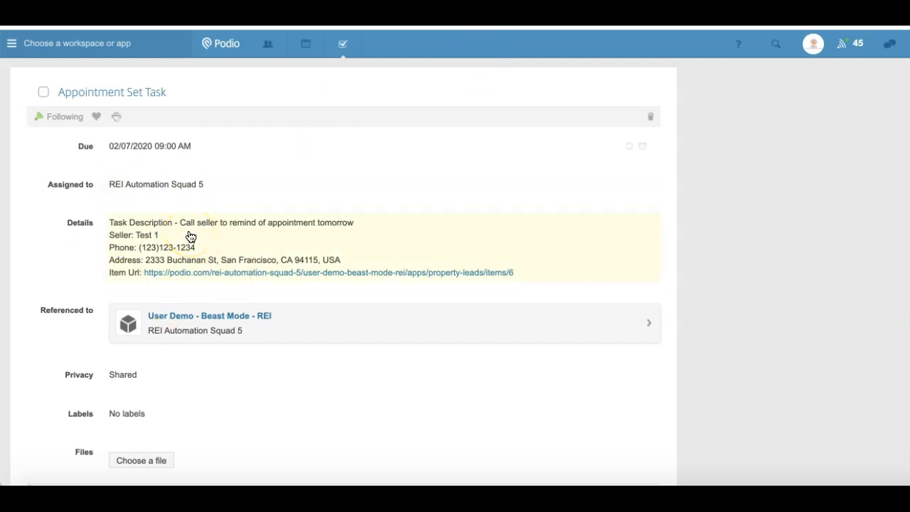
{"action": "left_click", "coordinate": [69, 44]}
{"action": "type", "text": "use"}
{"action": "left_click", "coordinate": [74, 69]}
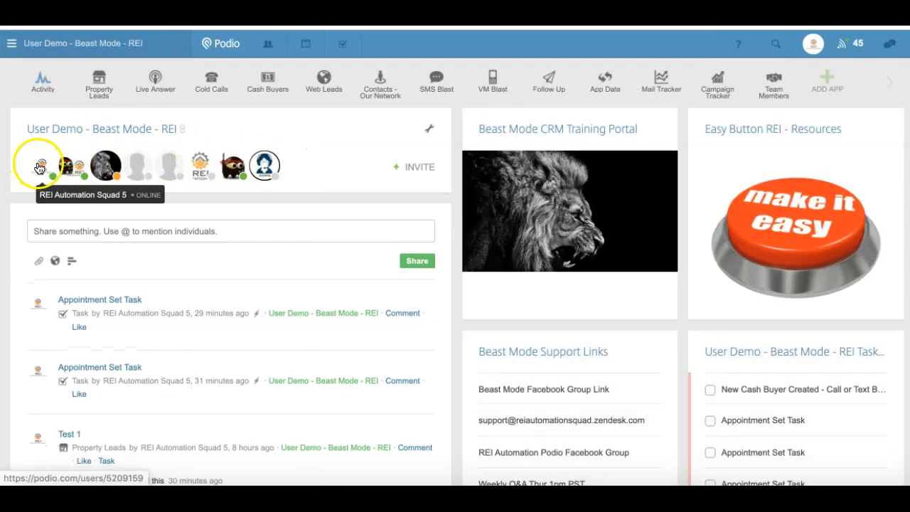
{"action": "left_click", "coordinate": [39, 168]}
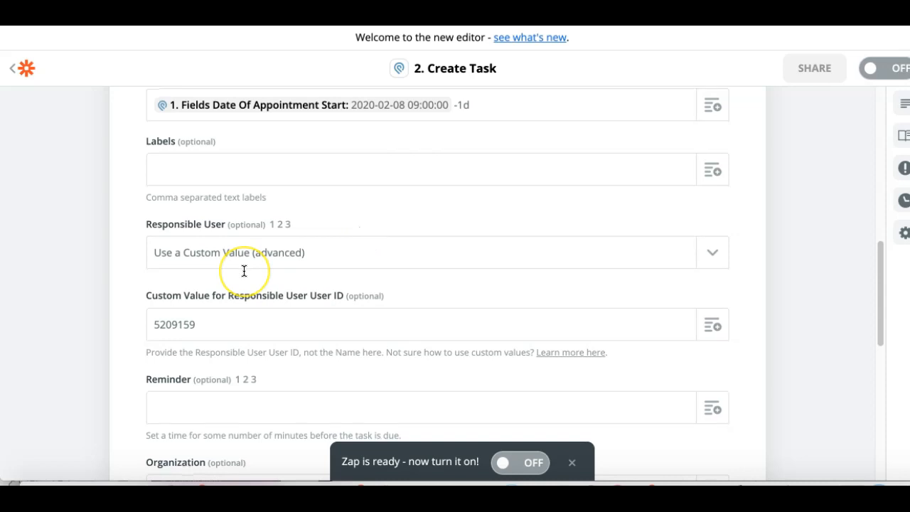
Switch back to Zapier and review the task's responsible user, reminder, organization and workspace settings.
{"action": "scroll", "coordinate": [244, 270], "scroll_direction": "down", "scroll_amount": 5}
{"action": "scroll", "coordinate": [244, 270], "scroll_direction": "down", "scroll_amount": 2}
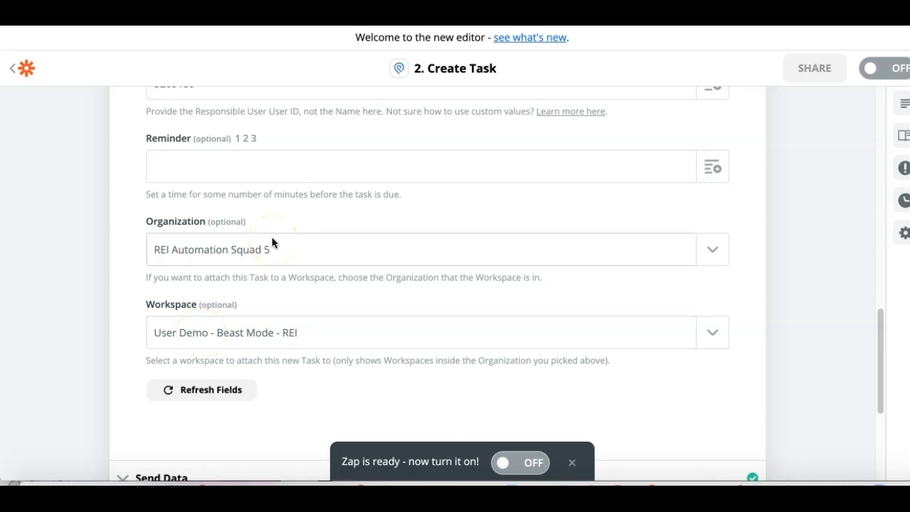
{"action": "scroll", "coordinate": [271, 237], "scroll_direction": "up", "scroll_amount": 3}
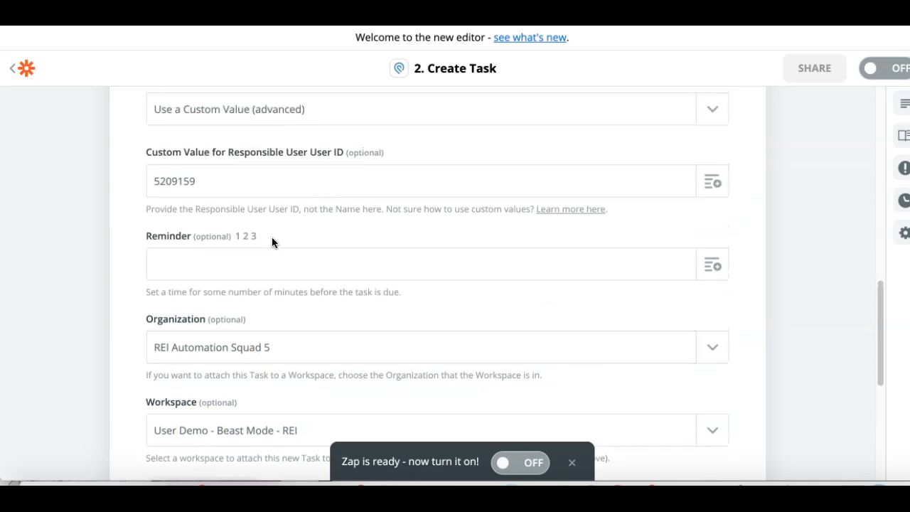
{"action": "left_click", "coordinate": [182, 238]}
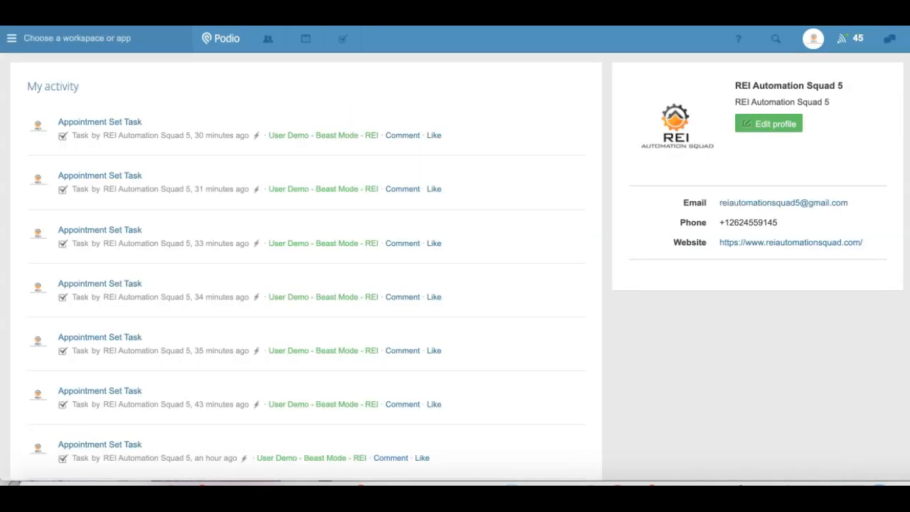
Return to the User Demo workspace in Podio and open the most recent Appointment Set Task from the activity stream.
{"action": "key", "text": "super+Left"}
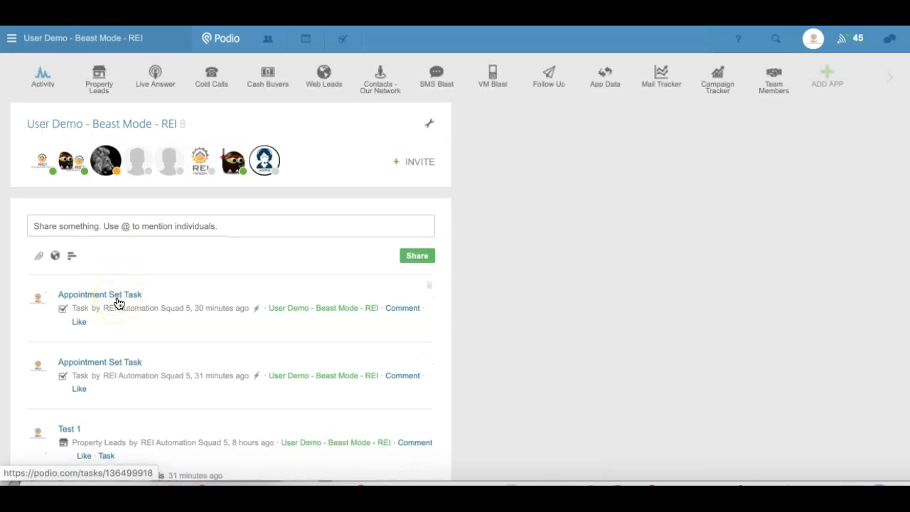
{"action": "scroll", "coordinate": [702, 238], "scroll_direction": "down", "scroll_amount": 3}
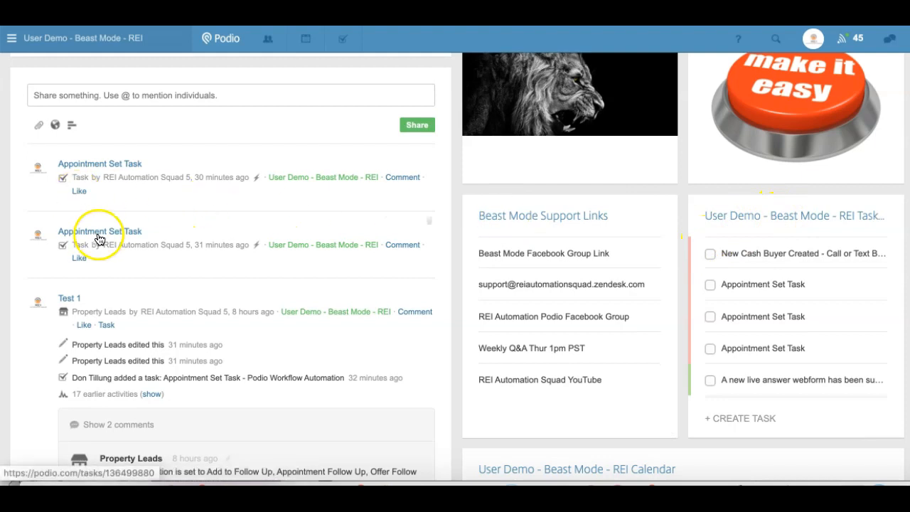
{"action": "left_click", "coordinate": [107, 166]}
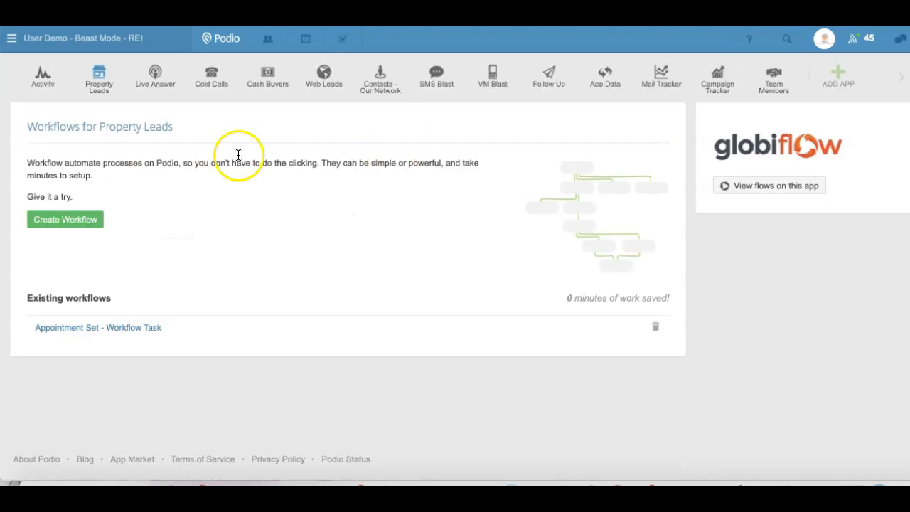
Open the existing Appointment Set - Workflow Task workflow from the Property Leads app's workflow management.
{"action": "left_click", "coordinate": [96, 98]}
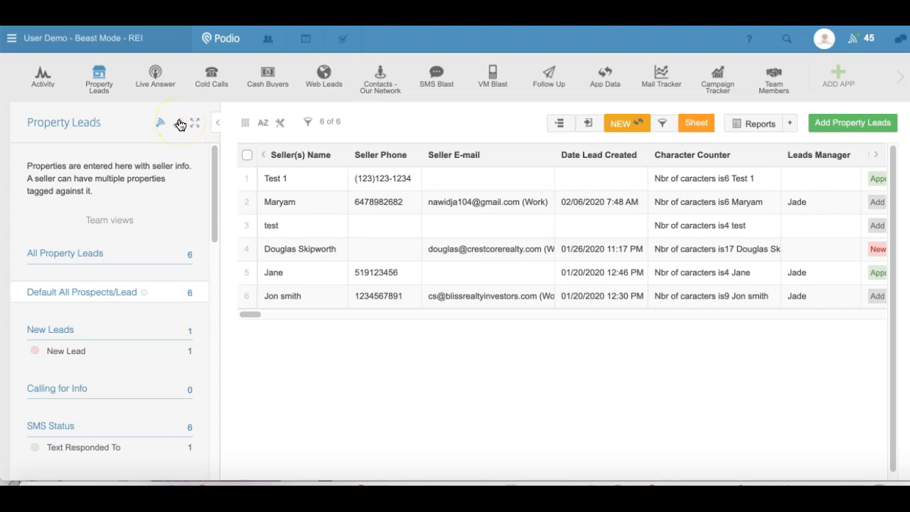
{"action": "left_click", "coordinate": [179, 125]}
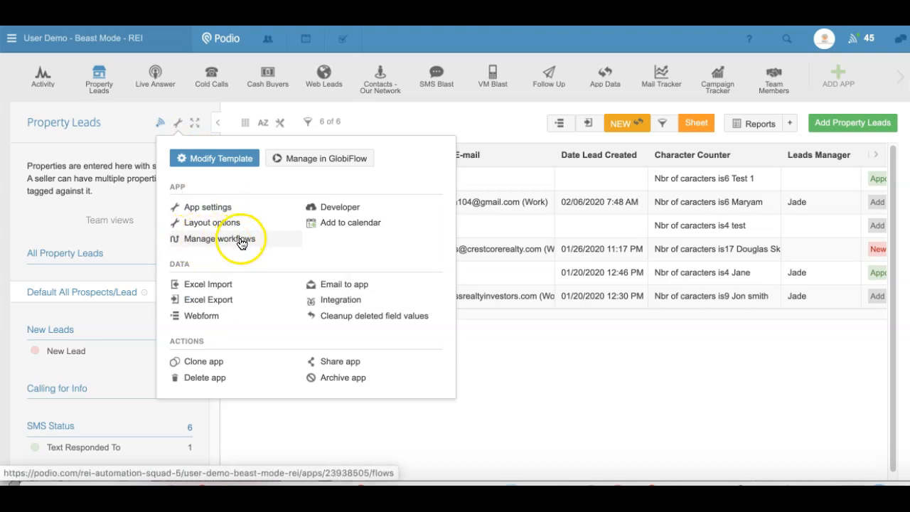
{"action": "left_click", "coordinate": [214, 241]}
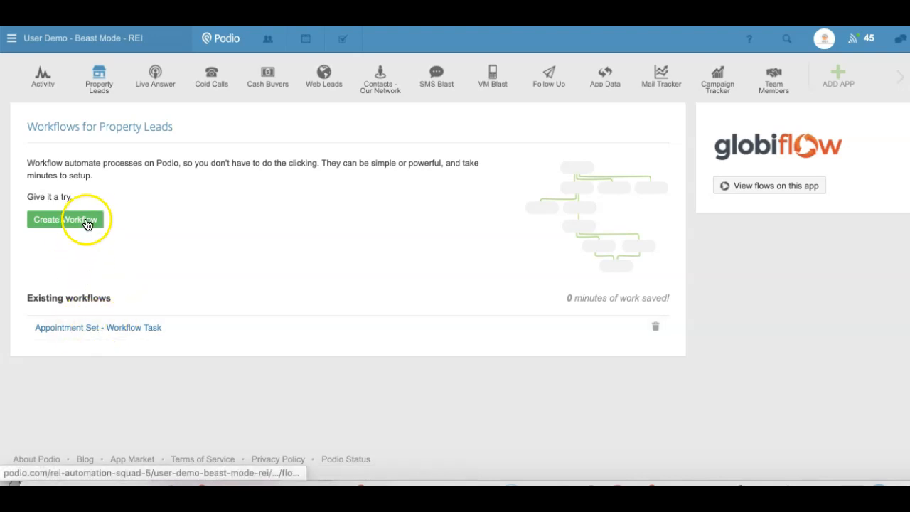
{"action": "left_click", "coordinate": [103, 322]}
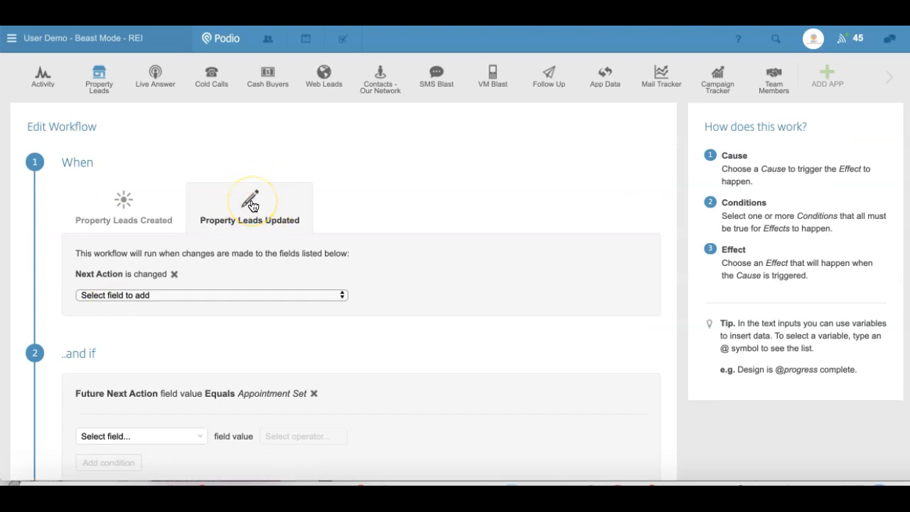
Choose Next Action as the field whose change triggers the Property Leads Updated workflow.
{"action": "scroll", "coordinate": [252, 205], "scroll_direction": "down", "scroll_amount": 3}
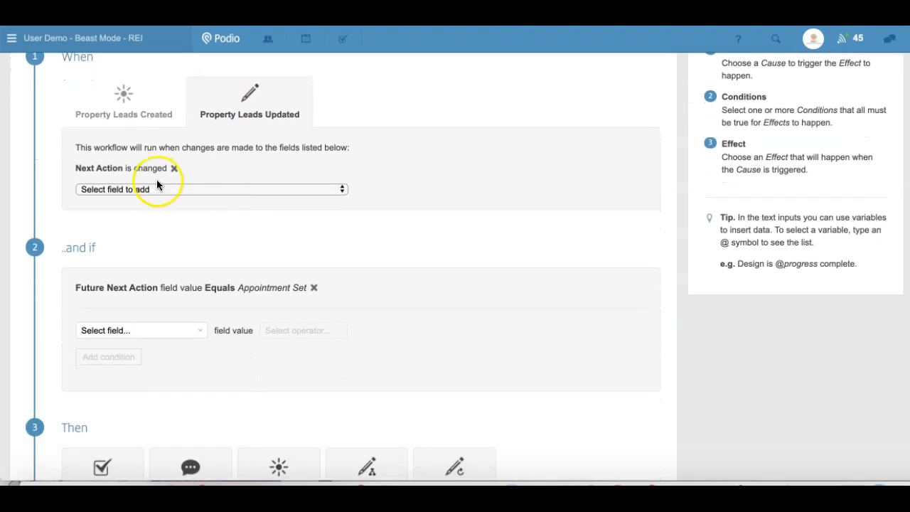
{"action": "left_click", "coordinate": [124, 189]}
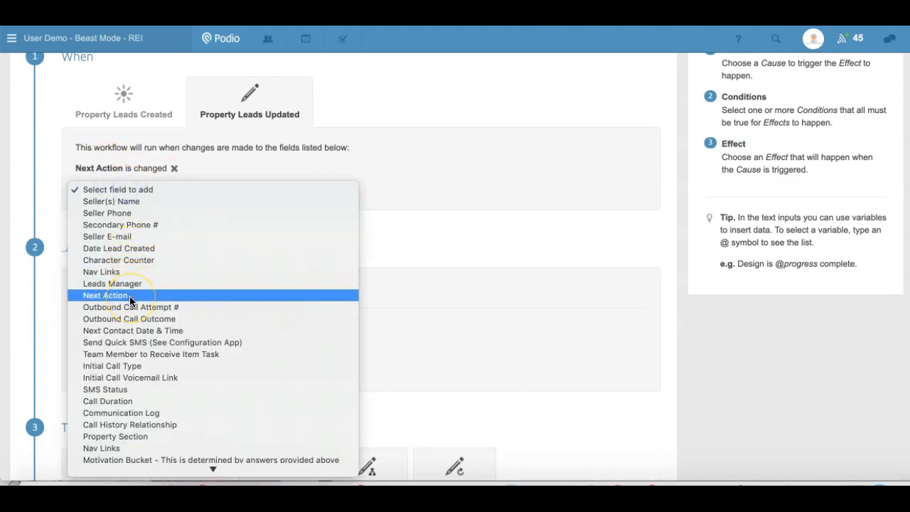
{"action": "left_click", "coordinate": [189, 296]}
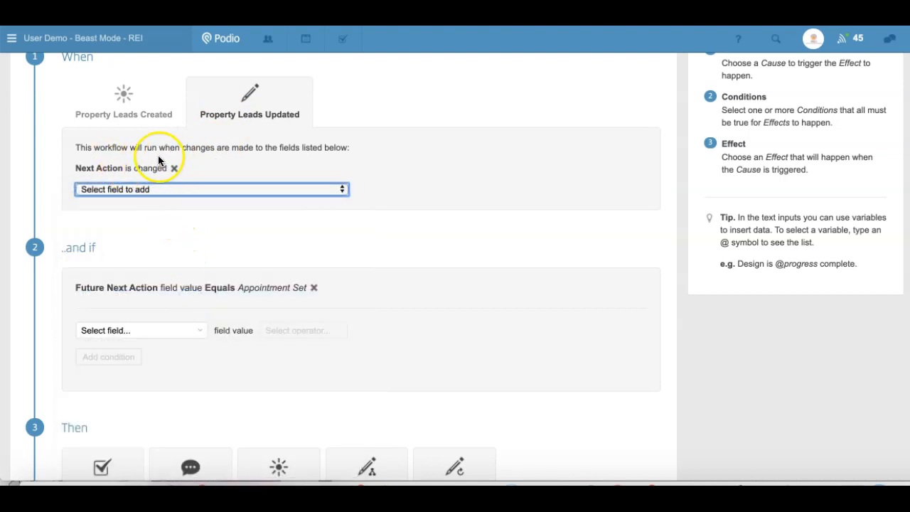
Start another workflow condition with Future Next Action and the Contains operator, and look through its available options.
{"action": "scroll", "coordinate": [146, 153], "scroll_direction": "down", "scroll_amount": 3}
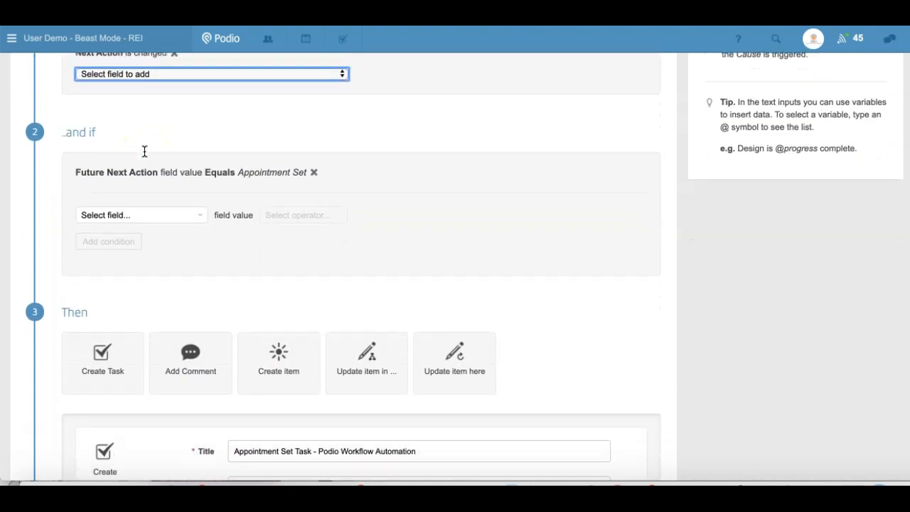
{"action": "left_click", "coordinate": [176, 215]}
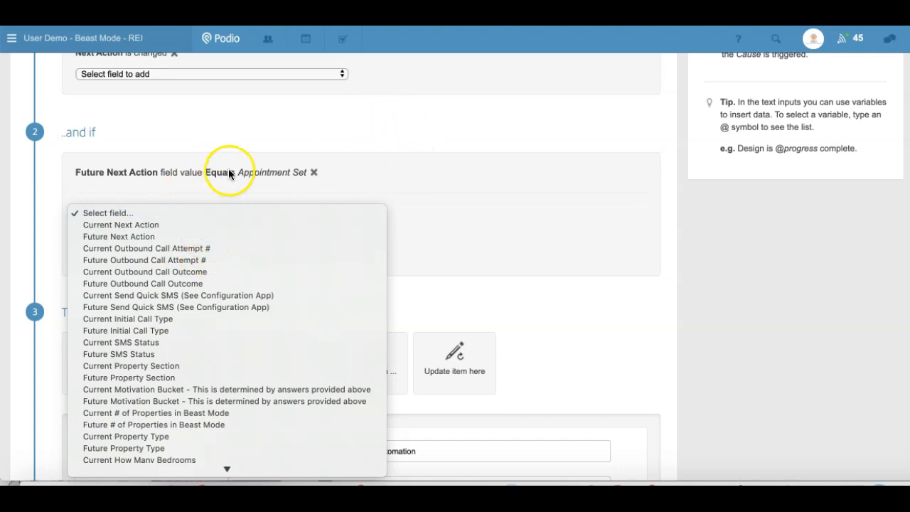
{"action": "left_click", "coordinate": [237, 236]}
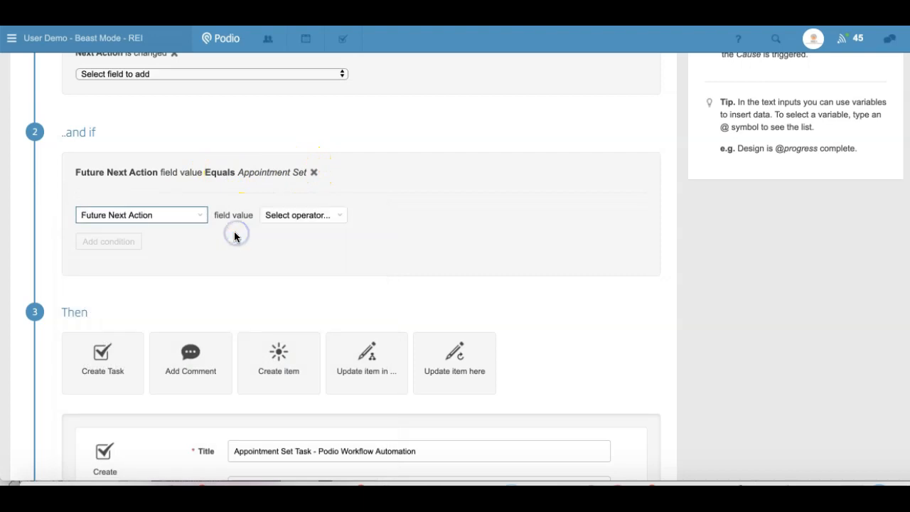
{"action": "left_click", "coordinate": [277, 214]}
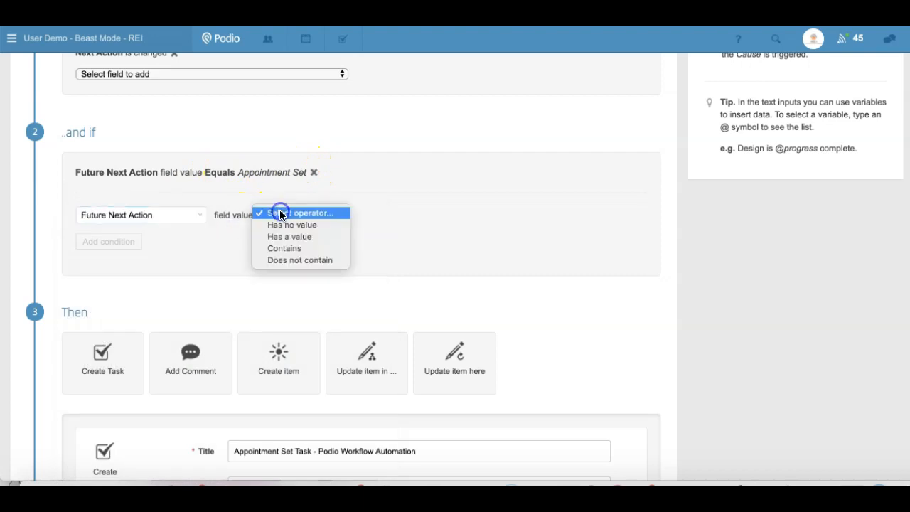
{"action": "left_click", "coordinate": [290, 249]}
{"action": "left_click", "coordinate": [160, 246]}
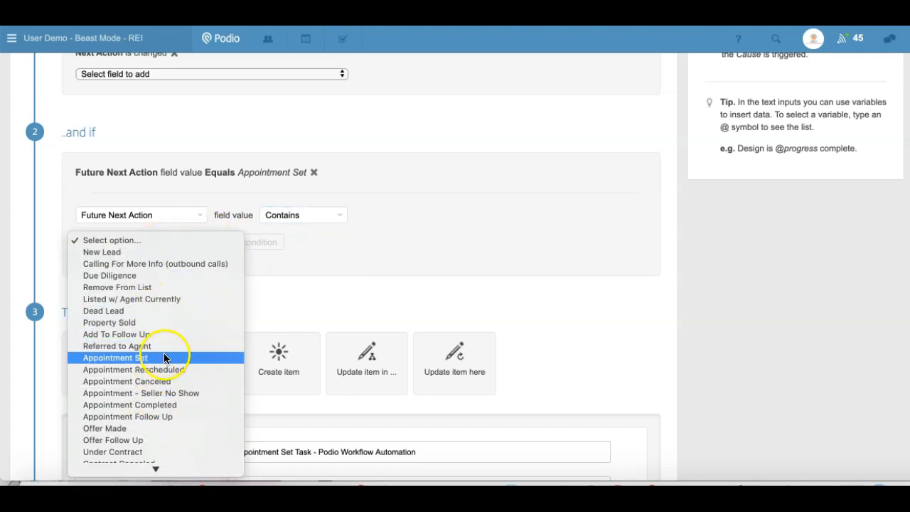
{"action": "left_click", "coordinate": [331, 220]}
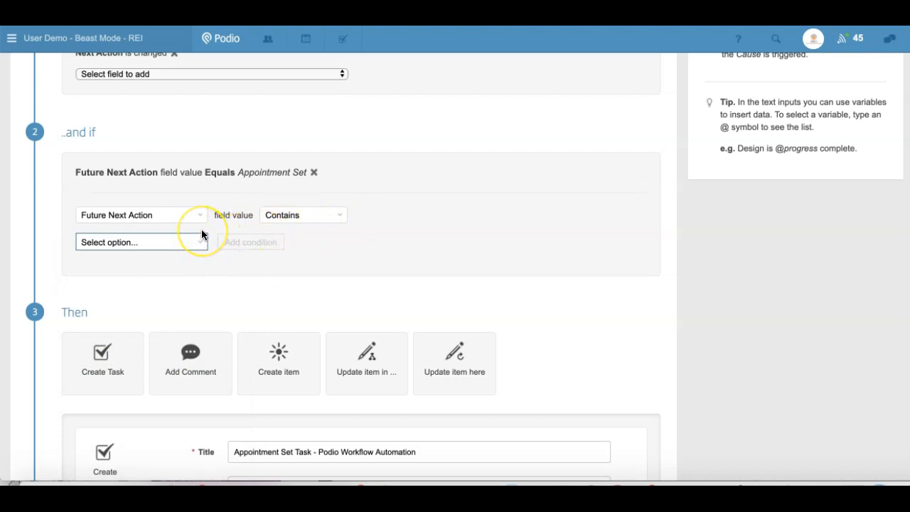
{"action": "scroll", "coordinate": [201, 229], "scroll_direction": "down", "scroll_amount": 1}
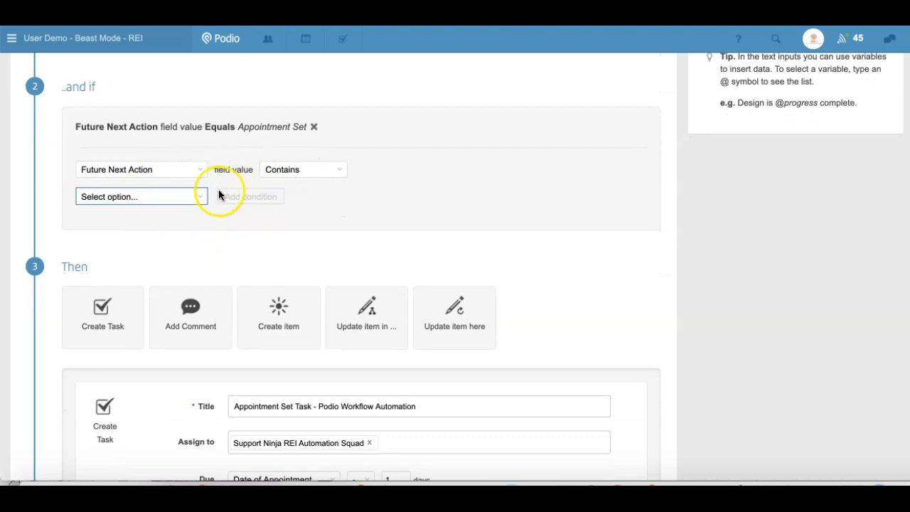
Replace the assignee of the workflow's Create Task action with REI Automation Squad 5.
{"action": "scroll", "coordinate": [219, 191], "scroll_direction": "down", "scroll_amount": 3}
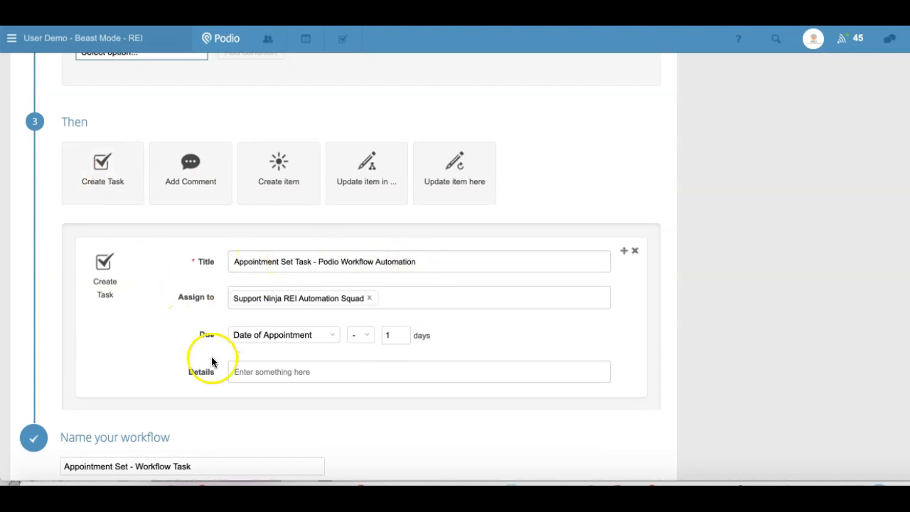
{"action": "left_click", "coordinate": [371, 298]}
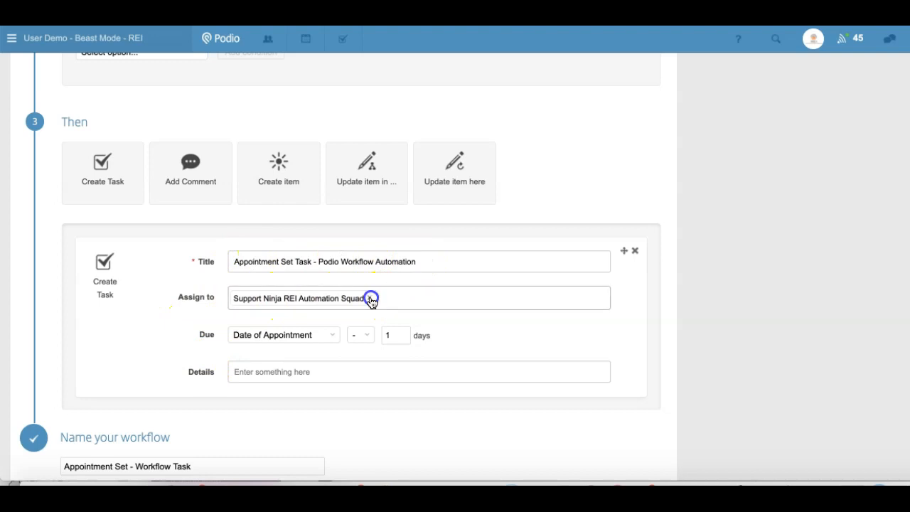
{"action": "left_click", "coordinate": [339, 294]}
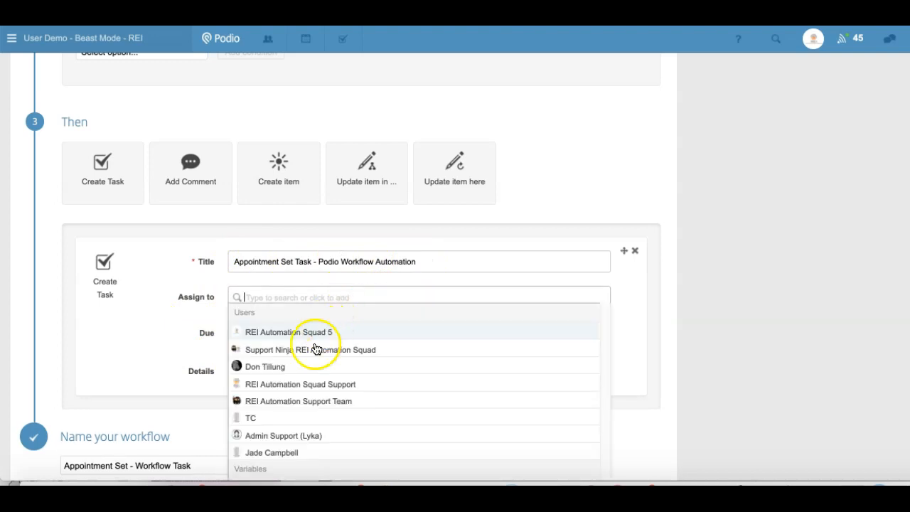
{"action": "left_click", "coordinate": [189, 310]}
{"action": "left_click", "coordinate": [279, 291]}
{"action": "left_click", "coordinate": [286, 337]}
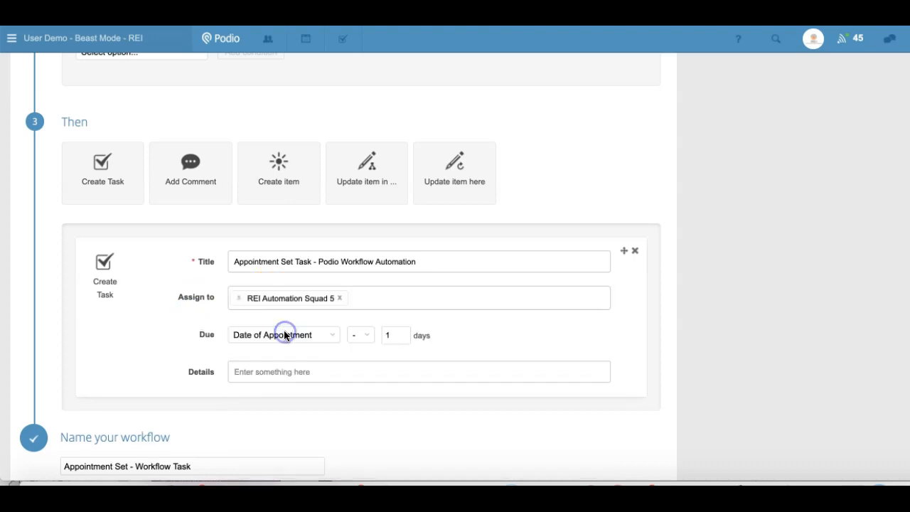
Review the Create Task action's due date choices and Details field, and cancel editing the workflow.
{"action": "scroll", "coordinate": [191, 323], "scroll_direction": "down", "scroll_amount": 1}
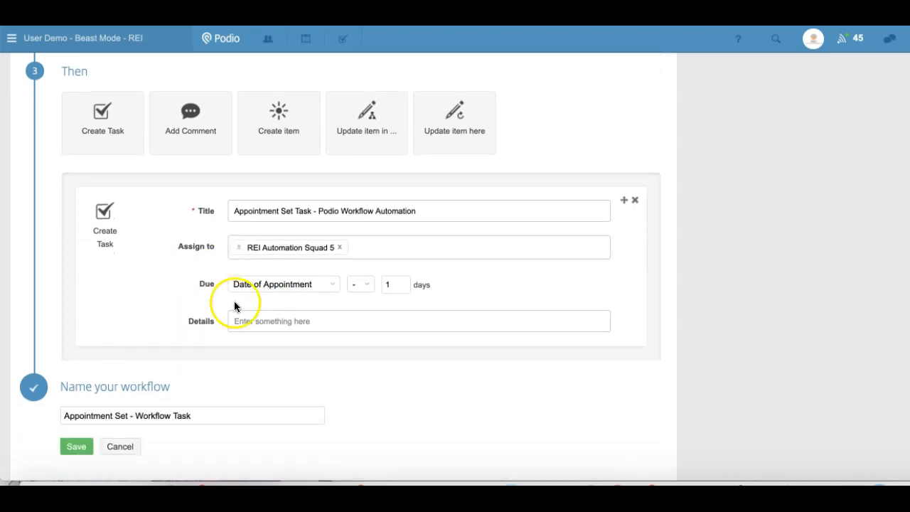
{"action": "left_click", "coordinate": [278, 285]}
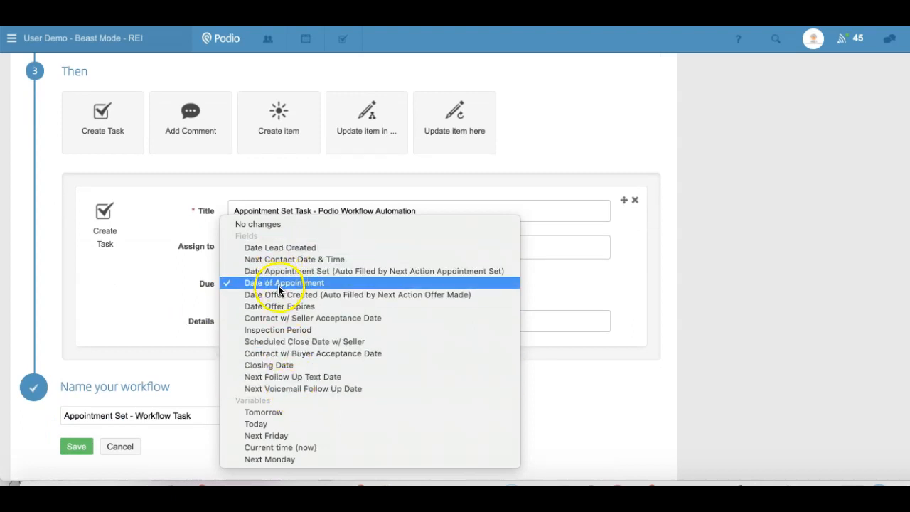
{"action": "left_click", "coordinate": [276, 284]}
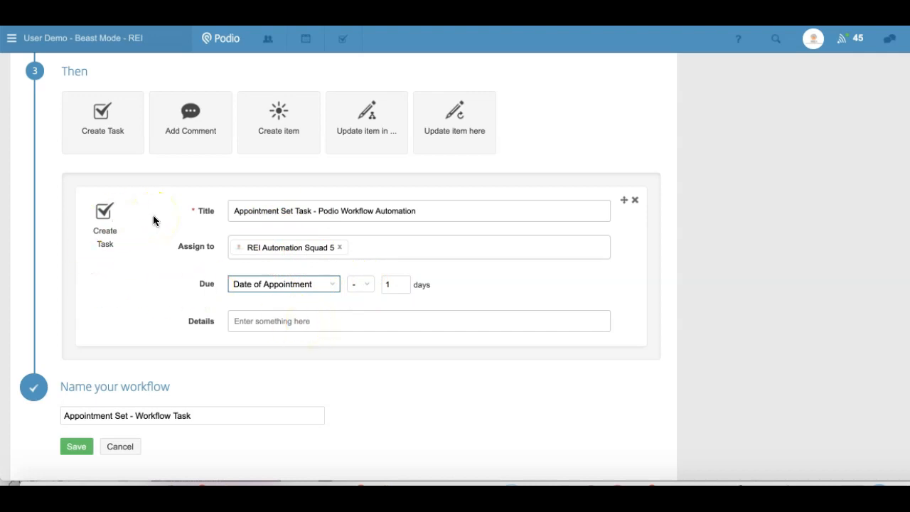
{"action": "left_click", "coordinate": [305, 316]}
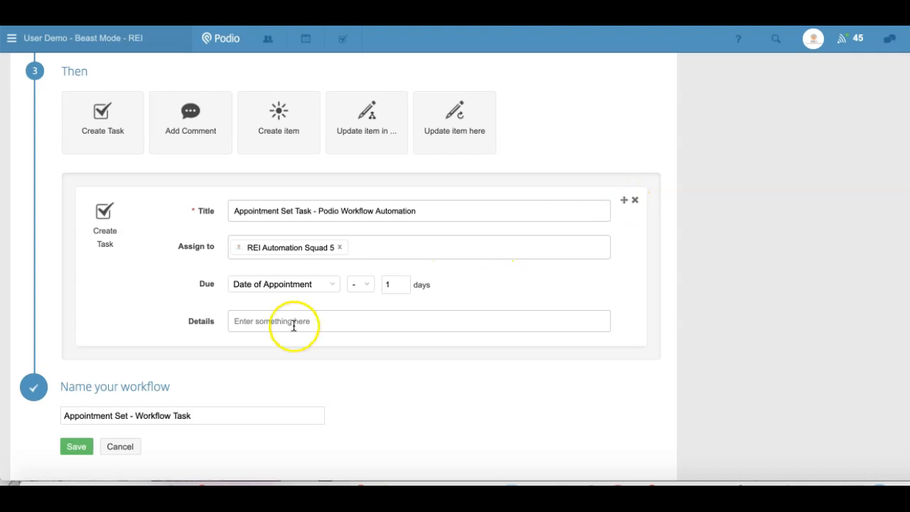
{"action": "left_click", "coordinate": [268, 324]}
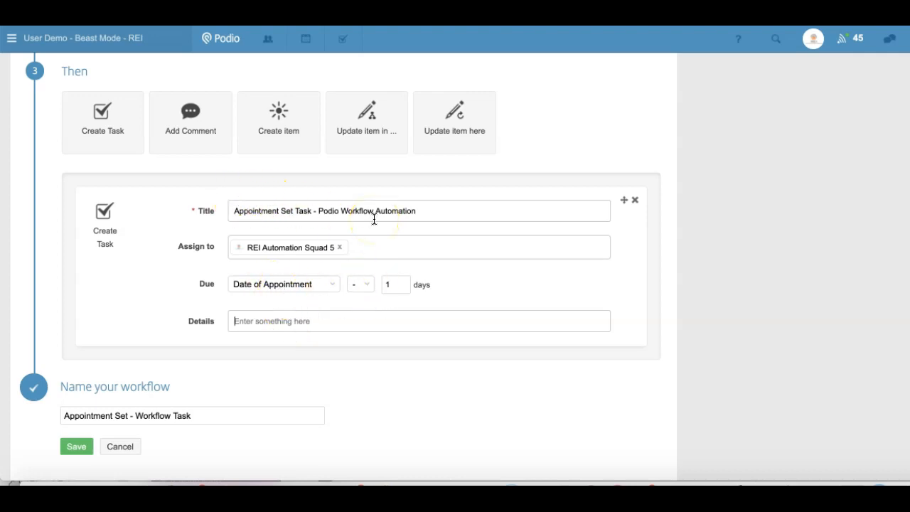
{"action": "scroll", "coordinate": [246, 288], "scroll_direction": "down", "scroll_amount": 2}
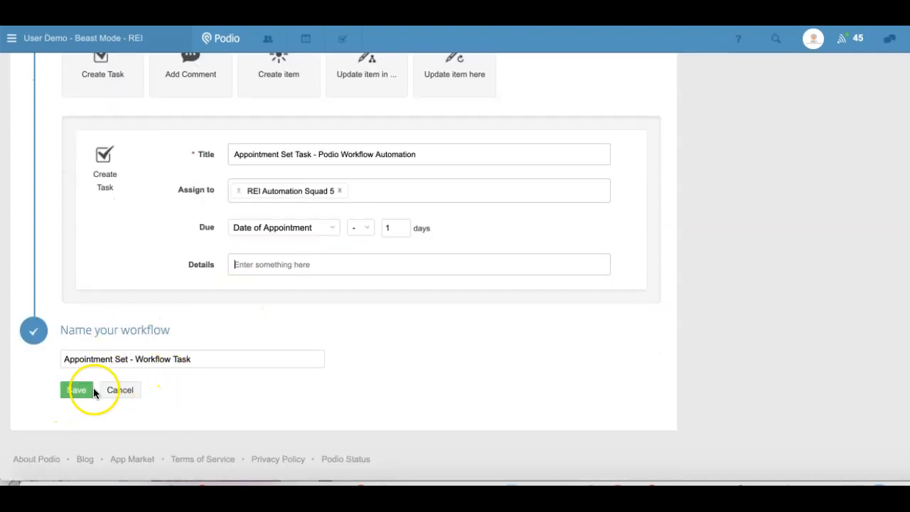
{"action": "scroll", "coordinate": [244, 235], "scroll_direction": "up", "scroll_amount": 3}
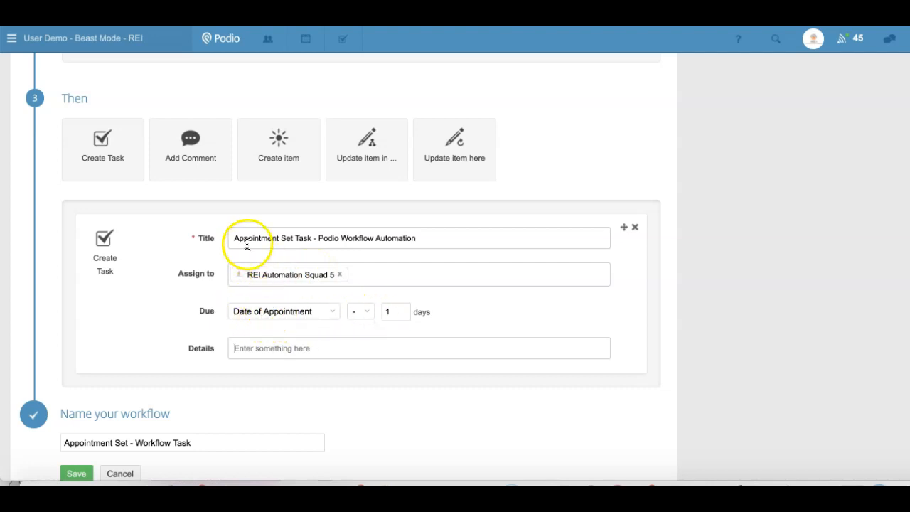
{"action": "scroll", "coordinate": [150, 366], "scroll_direction": "down", "scroll_amount": 2}
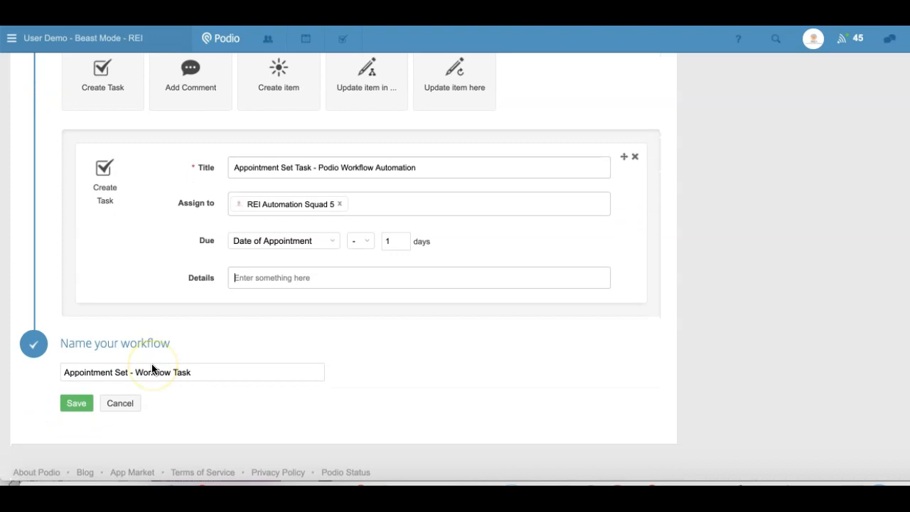
{"action": "left_click", "coordinate": [278, 261]}
{"action": "left_click", "coordinate": [278, 266]}
{"action": "left_click", "coordinate": [254, 269]}
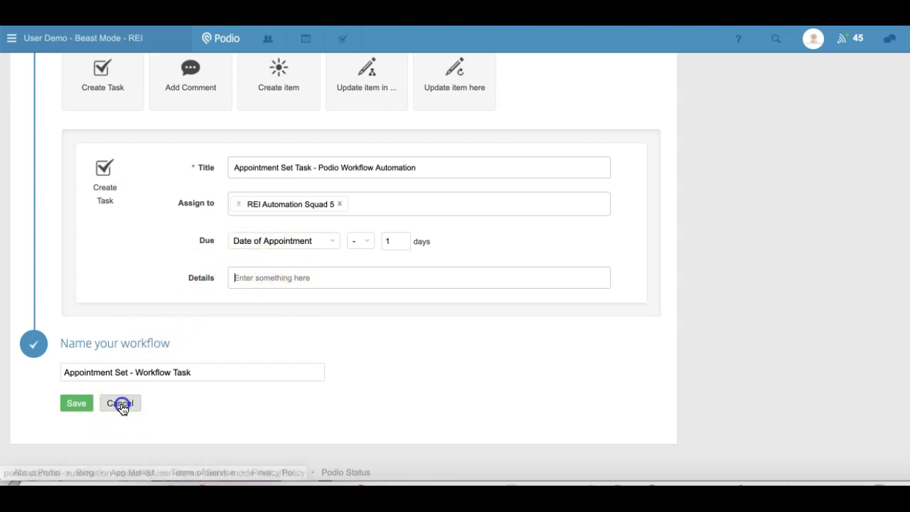
{"action": "left_click", "coordinate": [120, 402]}
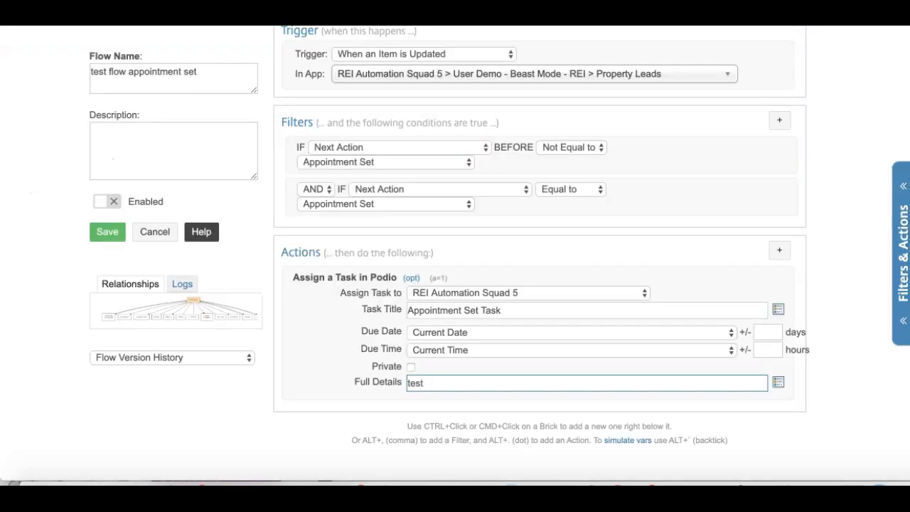
Leave the flow editor in Podio Workflow Automation and look at what can be added to the PropertyLeads app.
{"action": "left_click", "coordinate": [156, 232]}
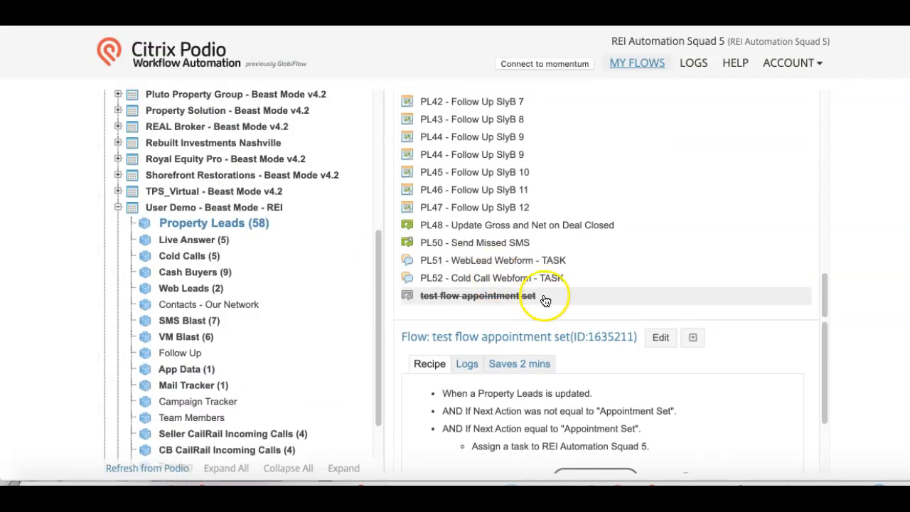
{"action": "left_click", "coordinate": [675, 337]}
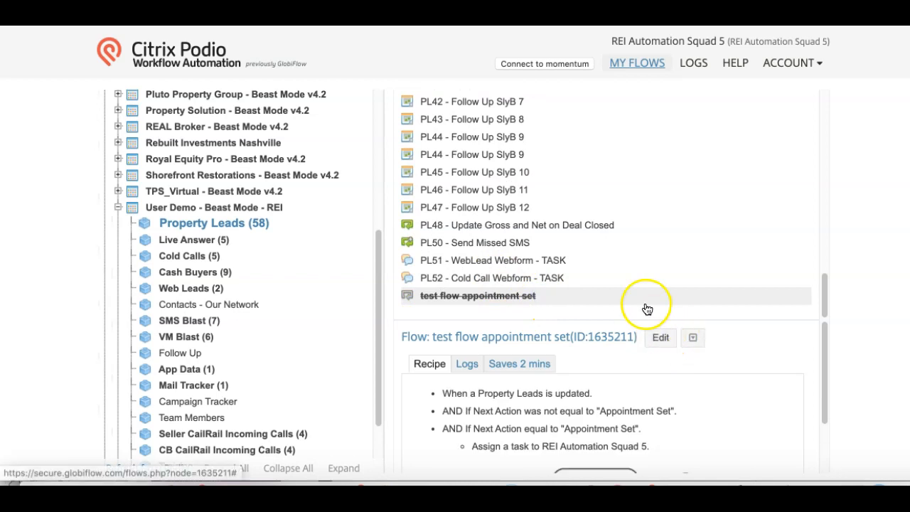
{"action": "scroll", "coordinate": [642, 299], "scroll_direction": "up", "scroll_amount": 15}
{"action": "left_click", "coordinate": [587, 112]}
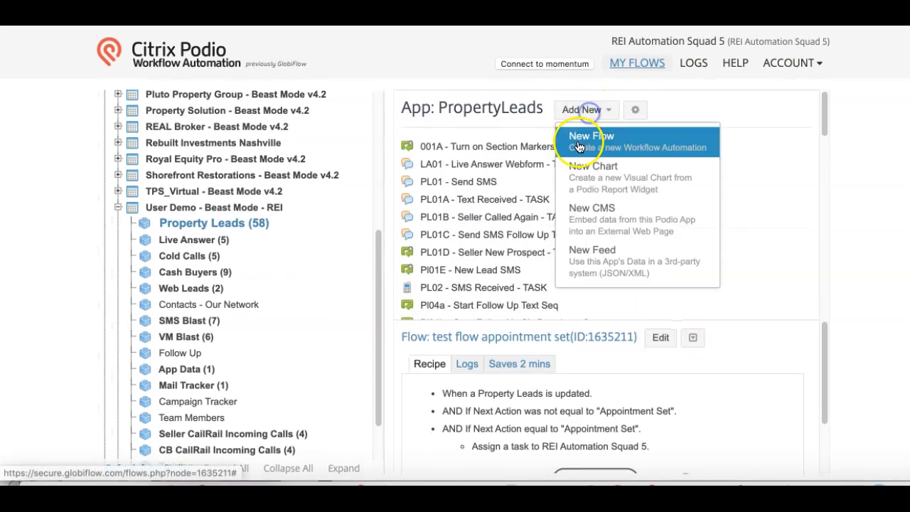
{"action": "left_click", "coordinate": [766, 233]}
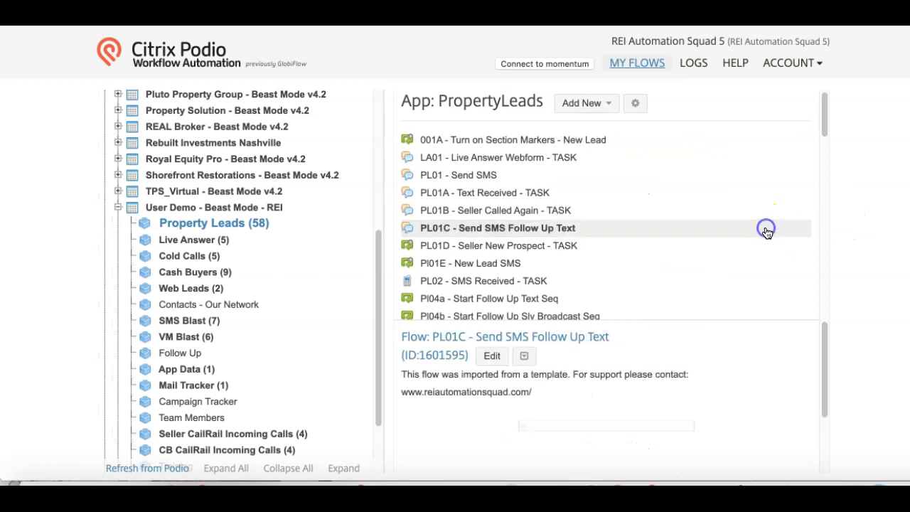
Open the test flow appointment set flow of the PropertyLeads app for editing.
{"action": "scroll", "coordinate": [767, 231], "scroll_direction": "down", "scroll_amount": 15}
{"action": "left_click", "coordinate": [661, 298]}
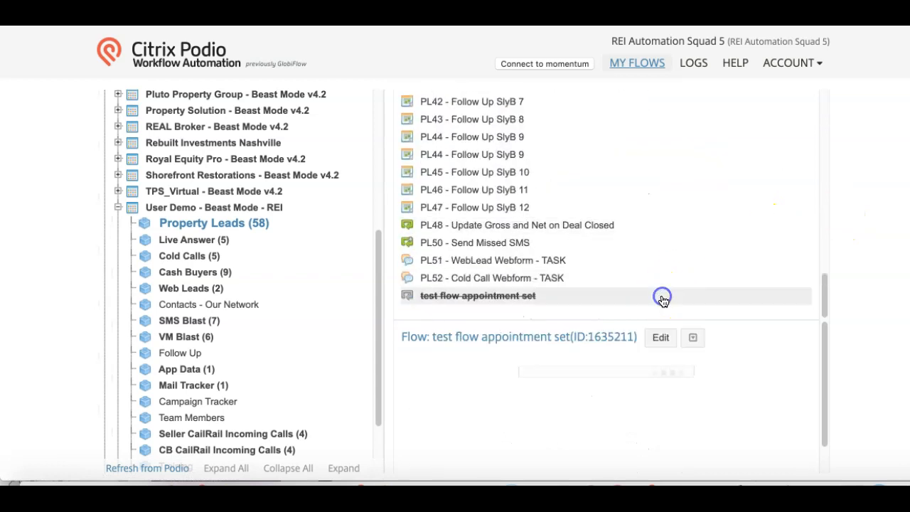
{"action": "left_click", "coordinate": [657, 338]}
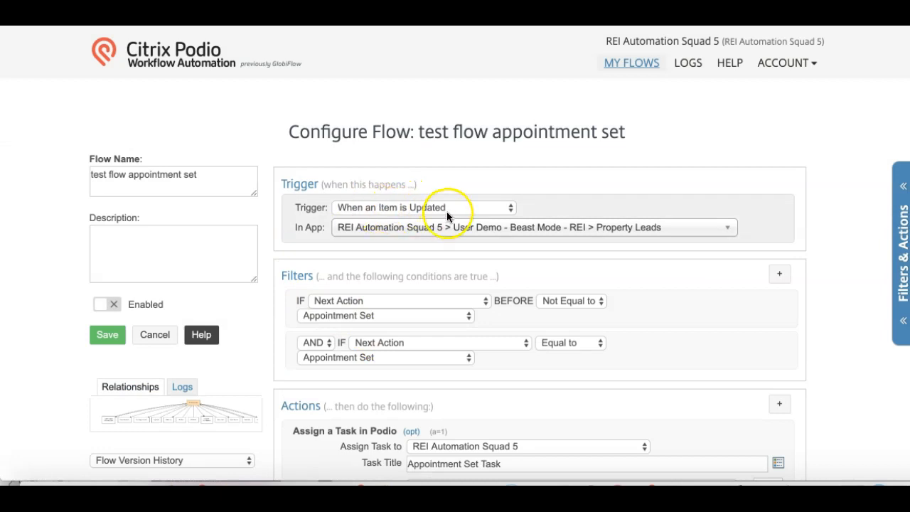
Review the flow's trigger and filters, and the assignee choices and title of its Assign a Task in Podio action.
{"action": "scroll", "coordinate": [402, 341], "scroll_direction": "down", "scroll_amount": 3}
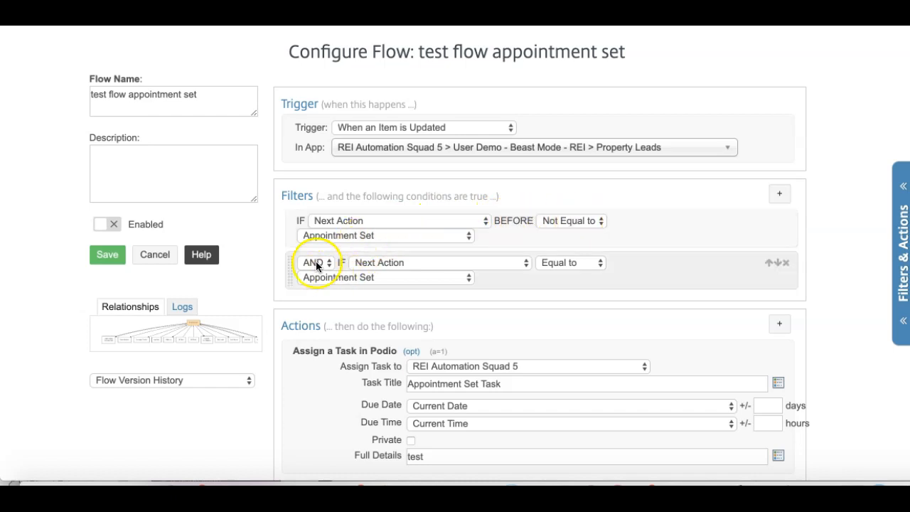
{"action": "scroll", "coordinate": [339, 272], "scroll_direction": "down", "scroll_amount": 6}
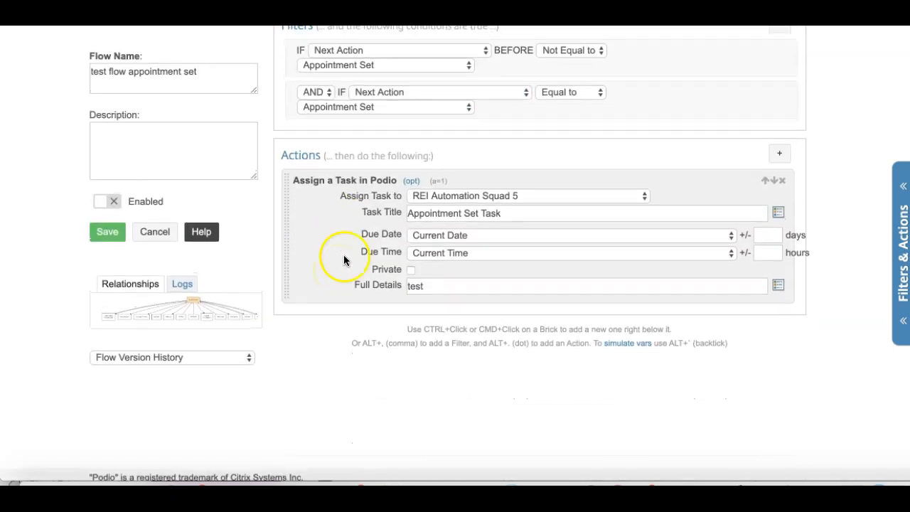
{"action": "left_click", "coordinate": [486, 197]}
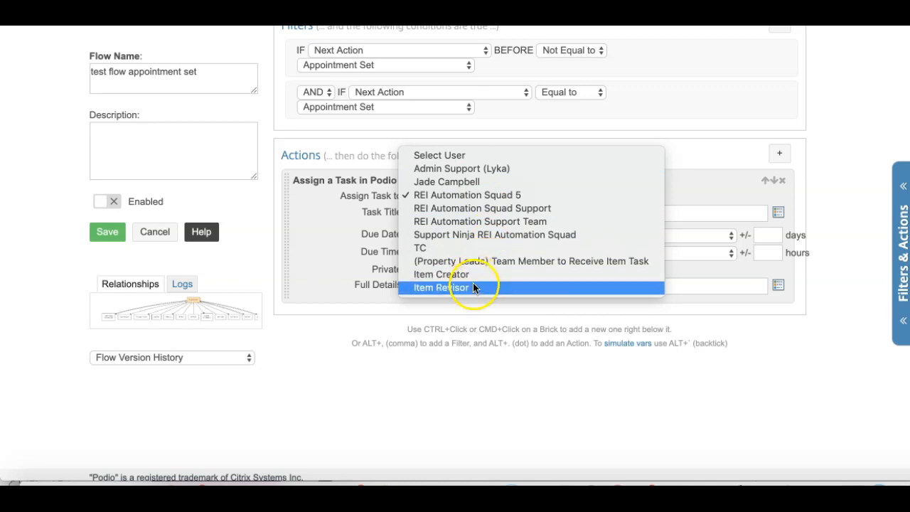
{"action": "left_click", "coordinate": [324, 258]}
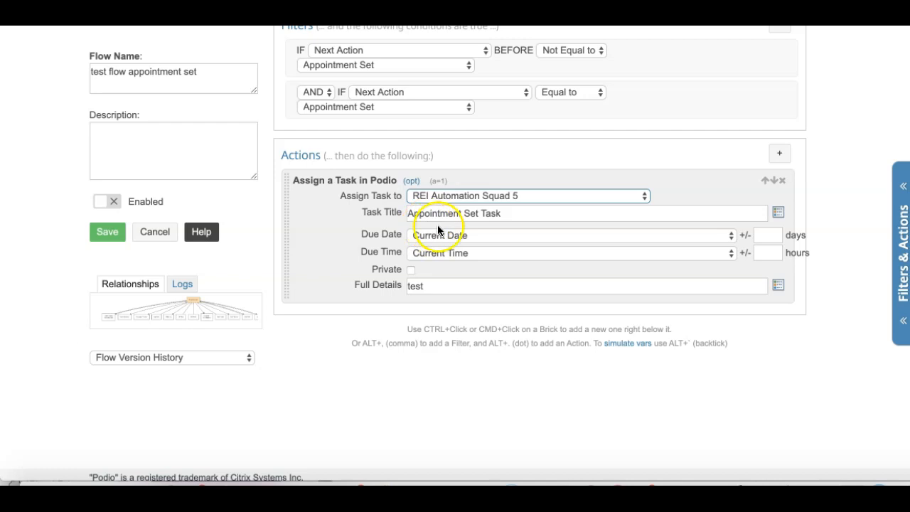
{"action": "triple_click", "coordinate": [463, 213]}
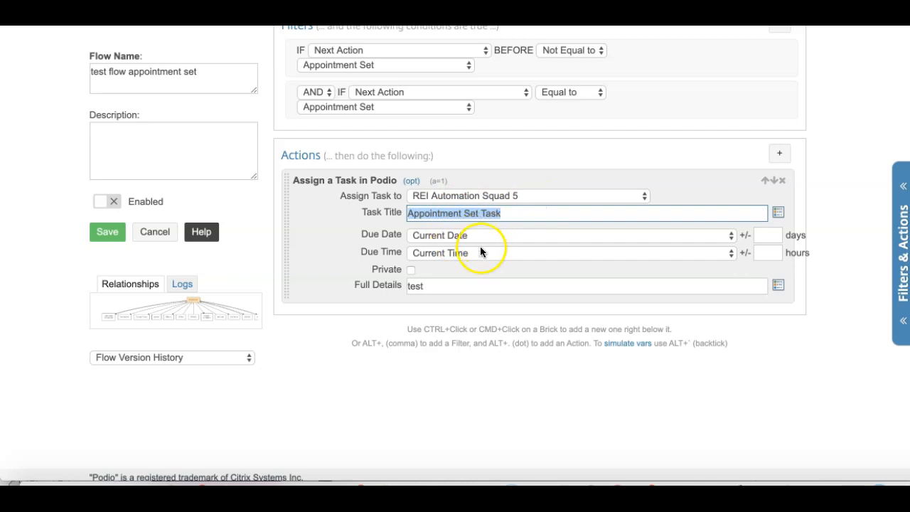
Set the task's due date offset to -1 days and replace its full details with "Call Seller to verify appointment".
{"action": "left_click", "coordinate": [765, 236]}
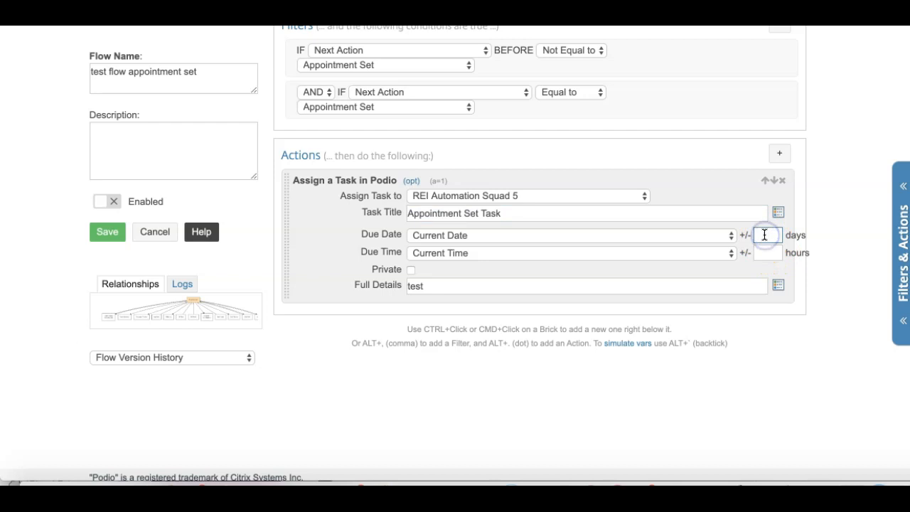
{"action": "type", "text": "-1"}
{"action": "double_click", "coordinate": [439, 285]}
{"action": "type", "text": "Call Seller"}
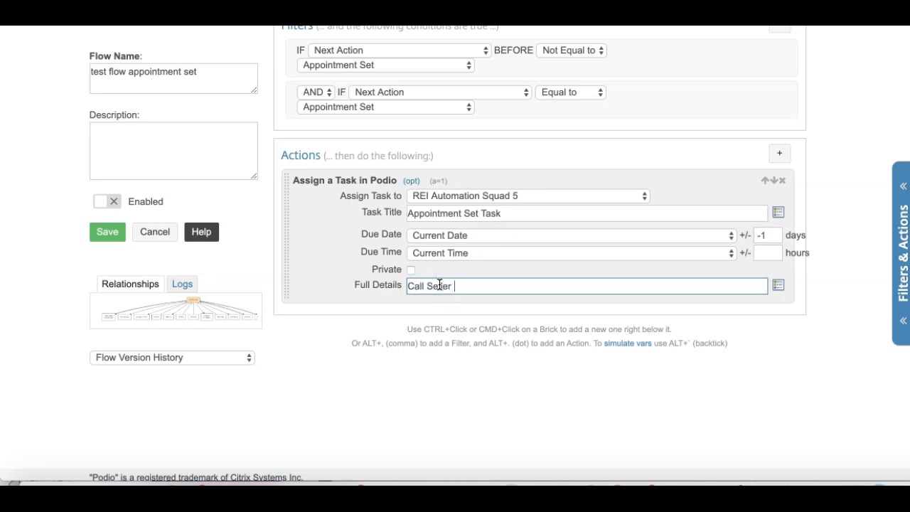
{"action": "type", "text": "appointment"}
{"action": "key", "text": "Return"}
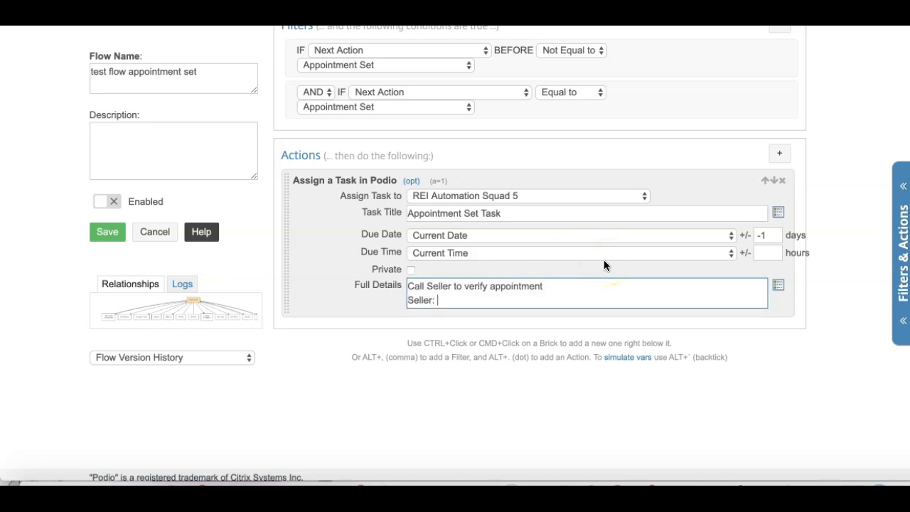
Complete the Seller line of the full details with the Seller(s) Name token and add a Phone line with the Seller Phone token.
{"action": "left_click", "coordinate": [778, 285]}
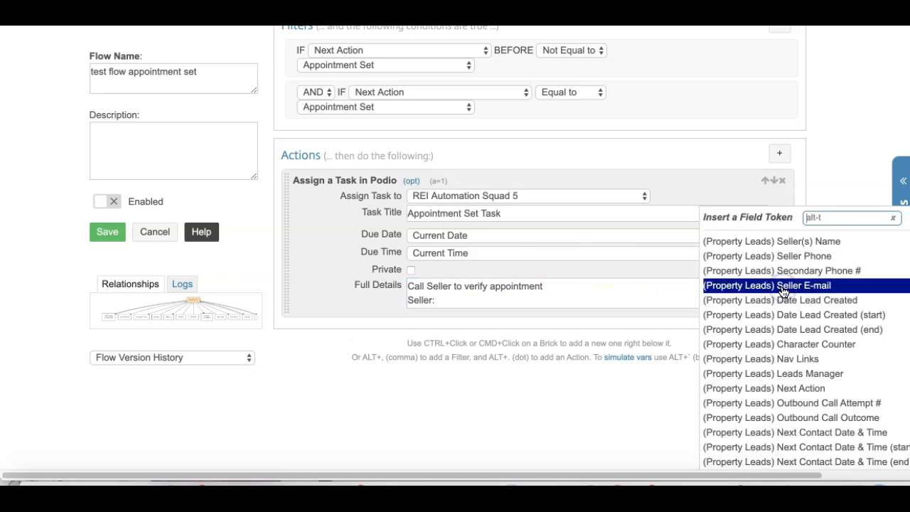
{"action": "left_click", "coordinate": [801, 241]}
{"action": "key", "text": "Return"}
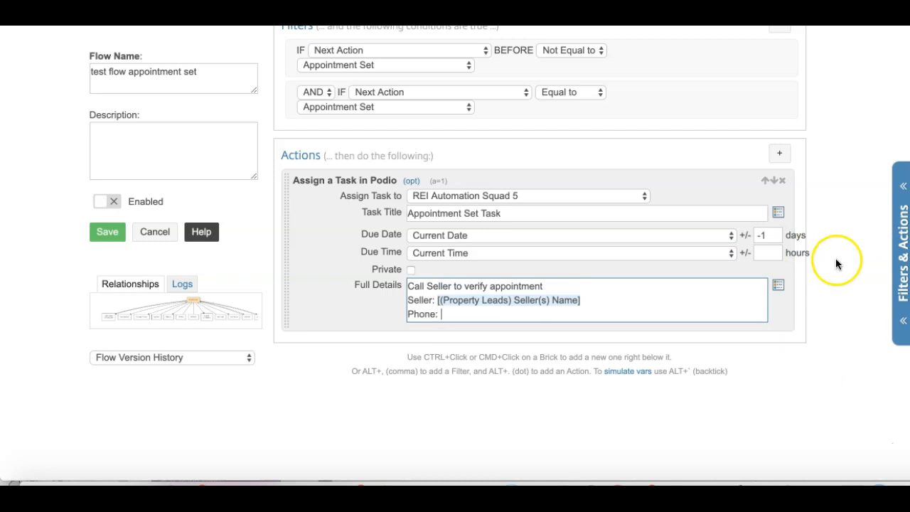
{"action": "left_click", "coordinate": [778, 284]}
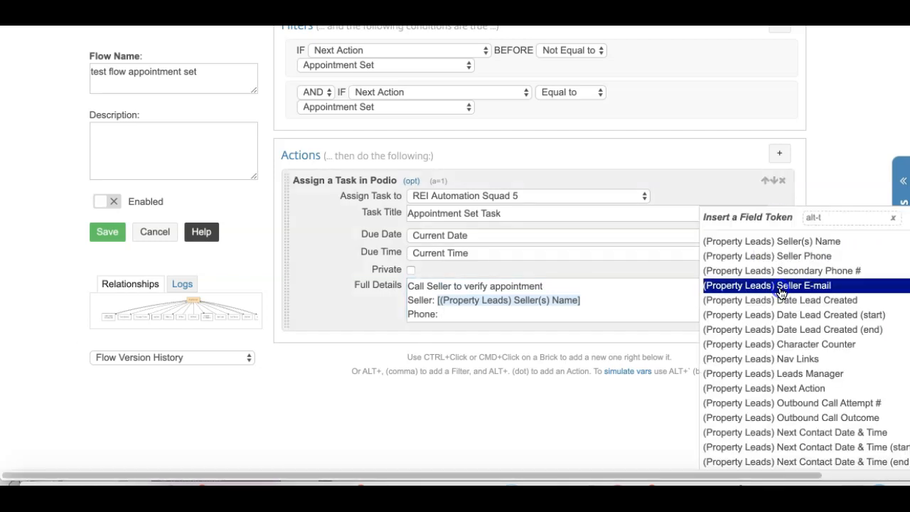
{"action": "left_click", "coordinate": [787, 255]}
{"action": "key", "text": "Return"}
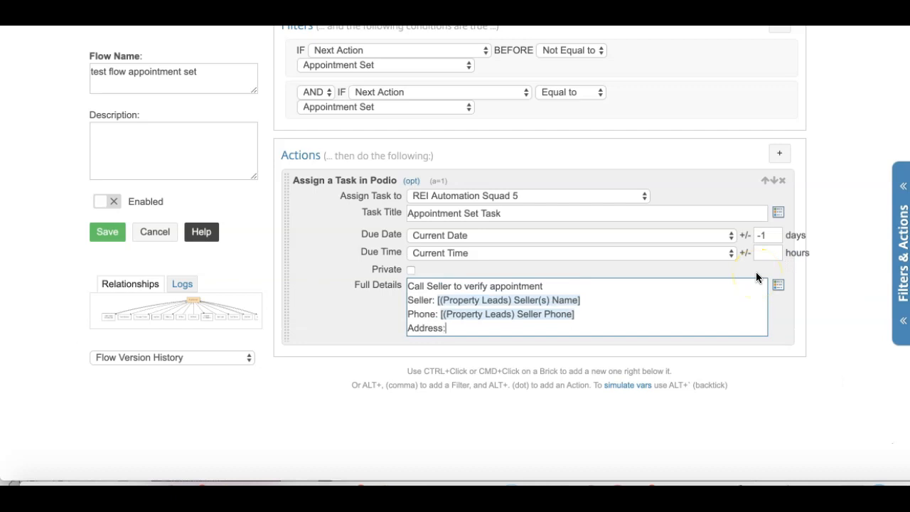
Fill the Address line of the task's full details with the Property Address Map field token.
{"action": "left_click", "coordinate": [778, 285]}
{"action": "type", "text": "map"}
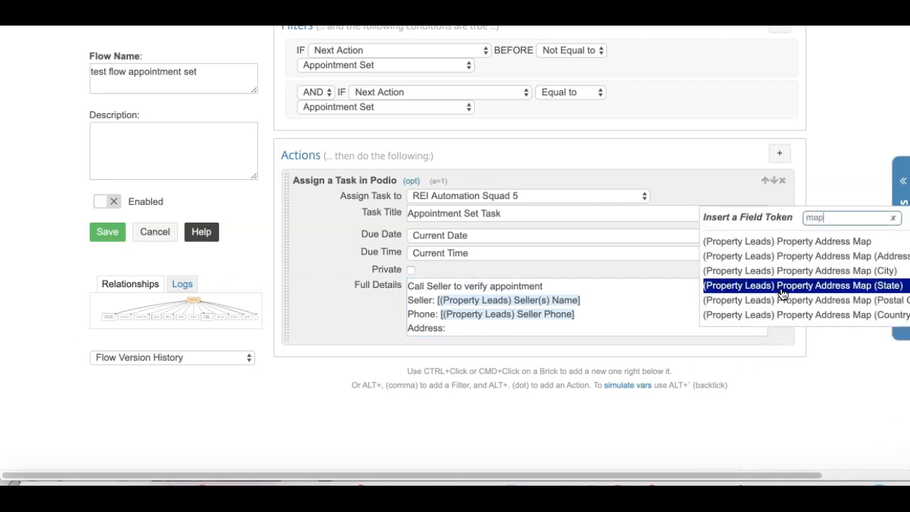
{"action": "left_click", "coordinate": [782, 241]}
{"action": "left_click", "coordinate": [670, 289]}
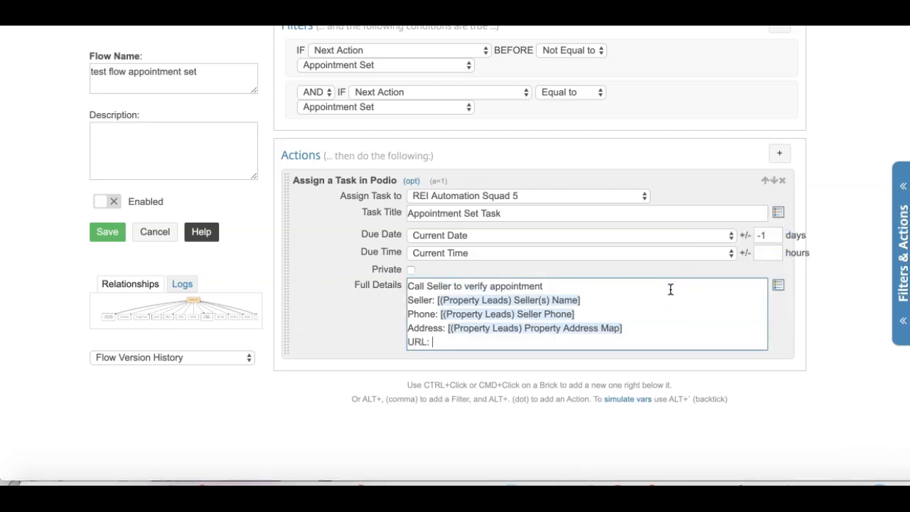
Search the field tokens for "url" and insert URL Link to Item in the URL line of the full details.
{"action": "left_click", "coordinate": [777, 285]}
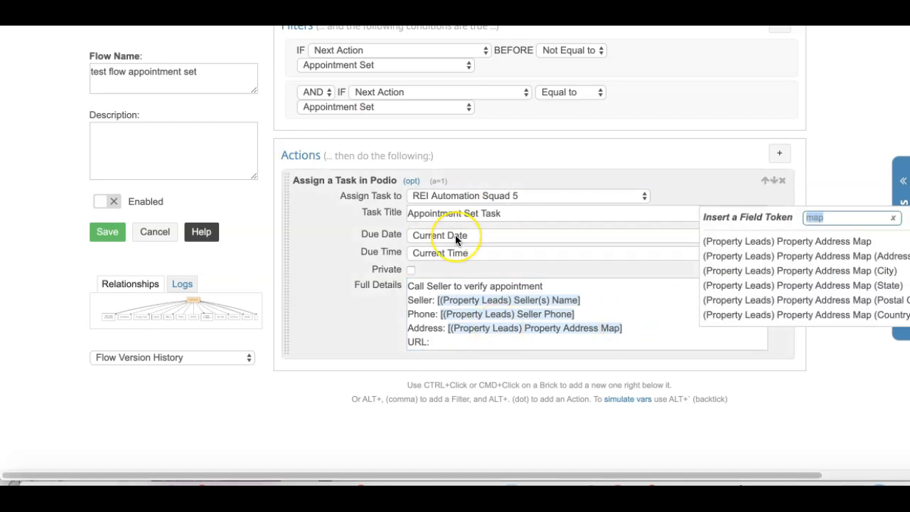
{"action": "left_click", "coordinate": [729, 217]}
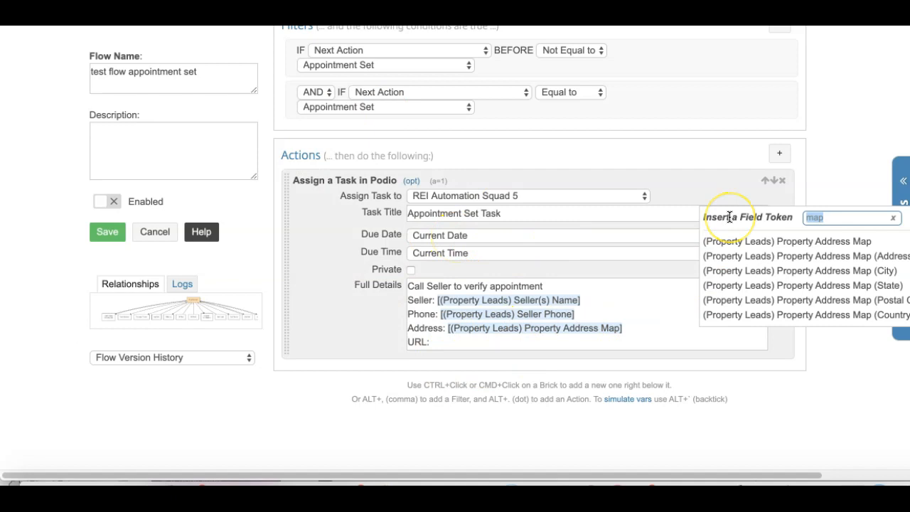
{"action": "key", "text": "BackSpace"}
{"action": "type", "text": "url"}
{"action": "left_click", "coordinate": [818, 218]}
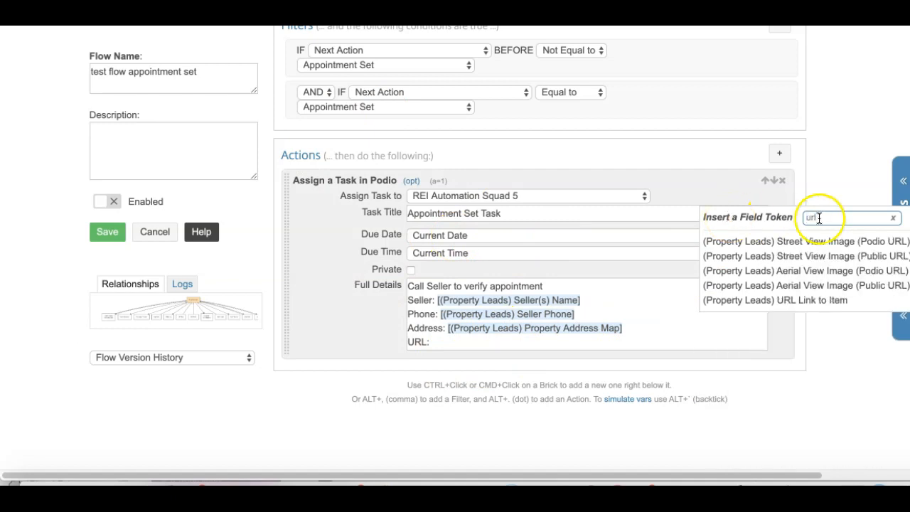
{"action": "left_click", "coordinate": [812, 301]}
{"action": "left_click", "coordinate": [812, 303]}
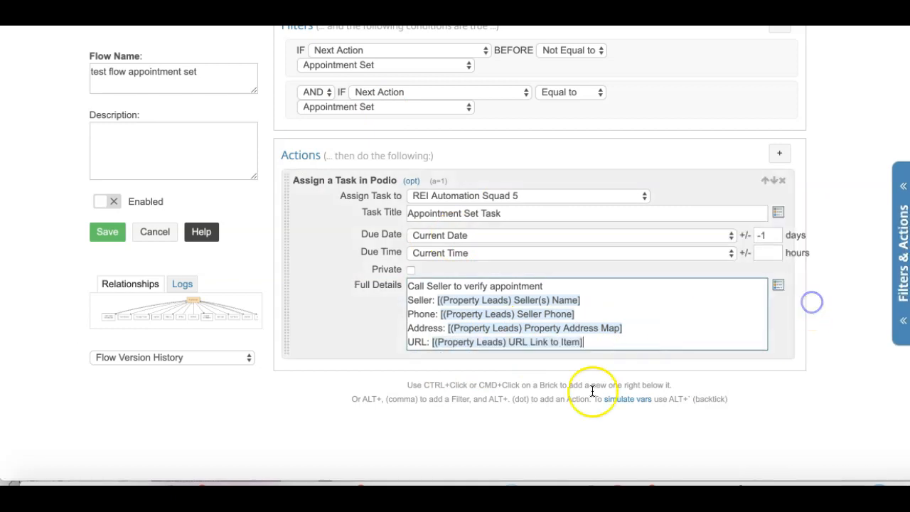